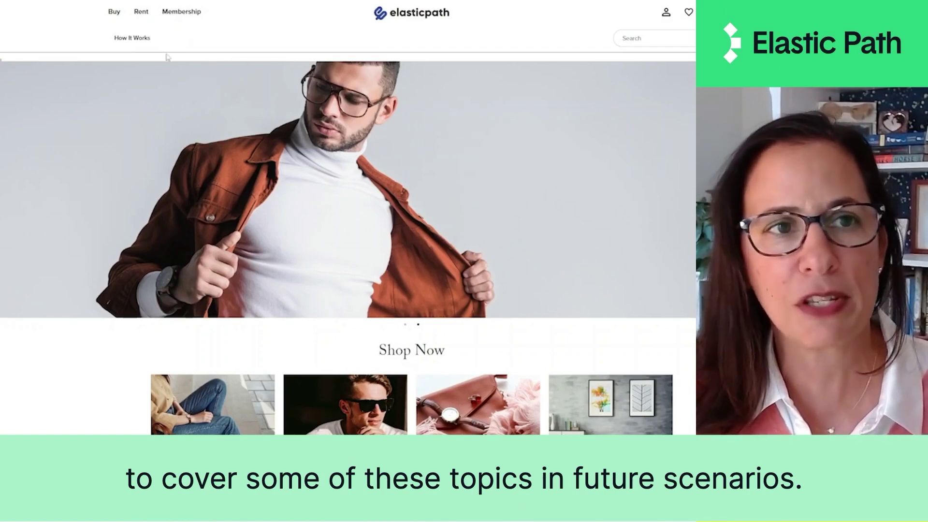
# Step: Show the storefront's Buy categories from the navigation bar
pyautogui.moveTo(121, 13)
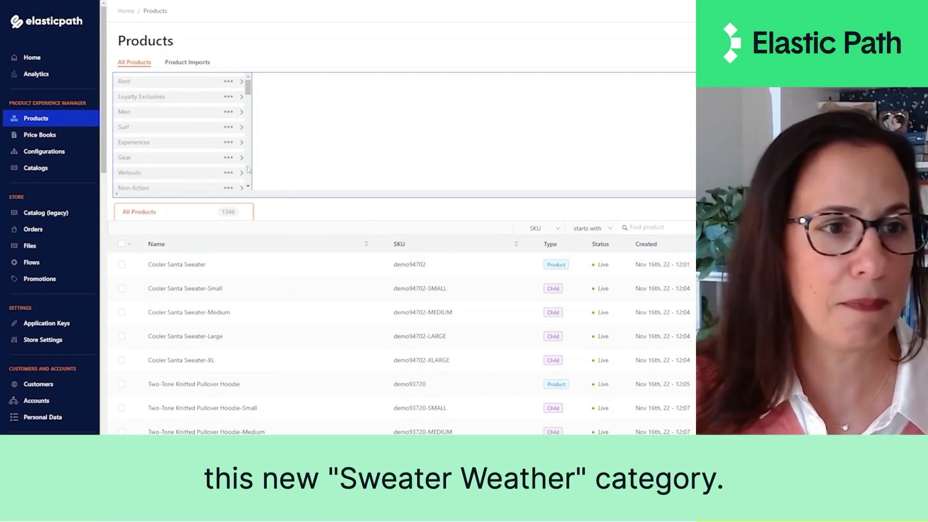
# Step: Add a Sweater Weather parent node to the Buy hierarchy, with description Sweater Weather
pyautogui.click(68, 153)
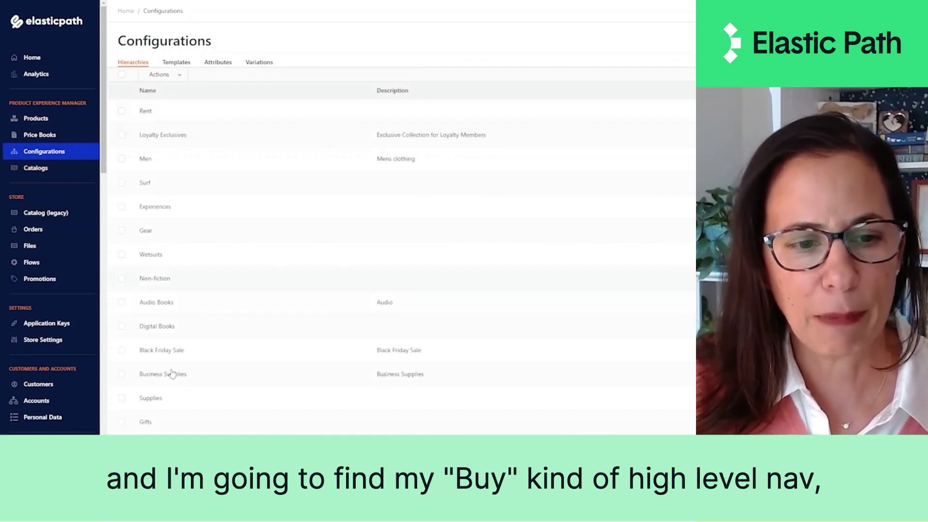
pyautogui.scroll(-3, 174, 347)
pyautogui.click(144, 368)
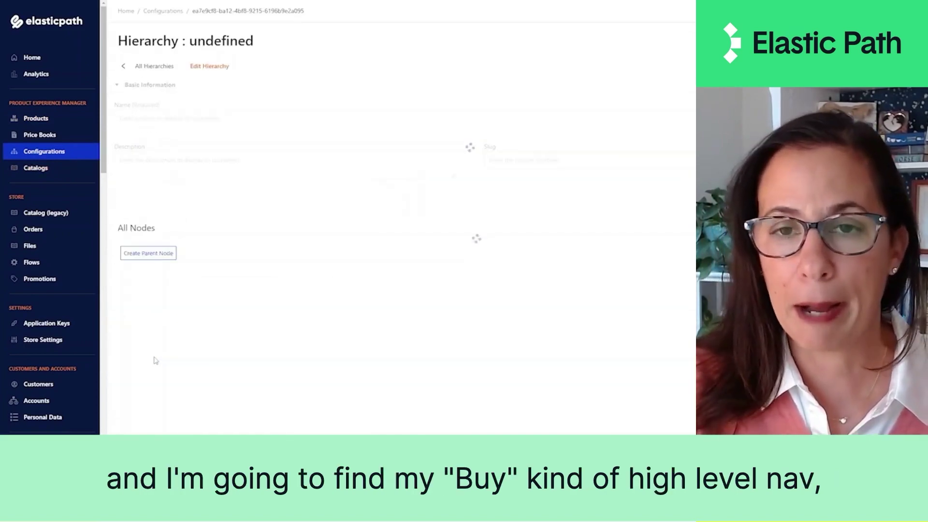
pyautogui.click(148, 341)
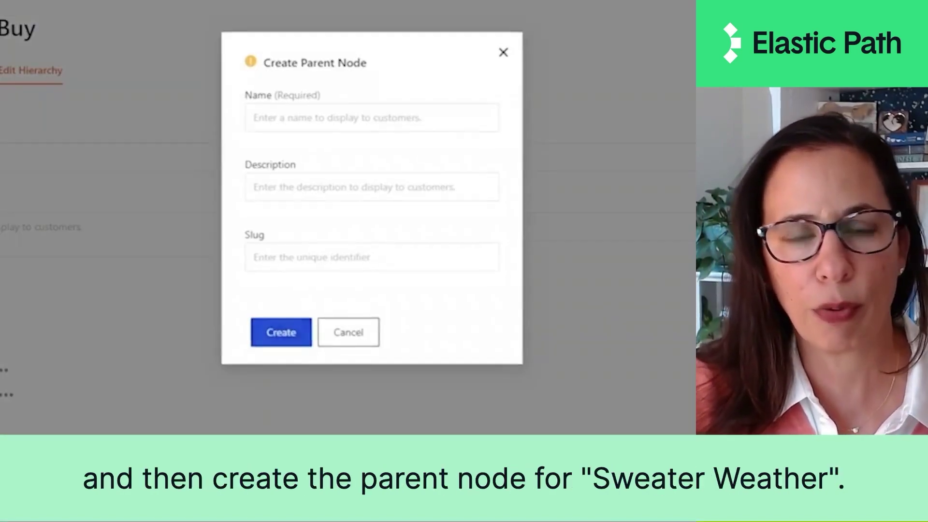
pyautogui.click(384, 96)
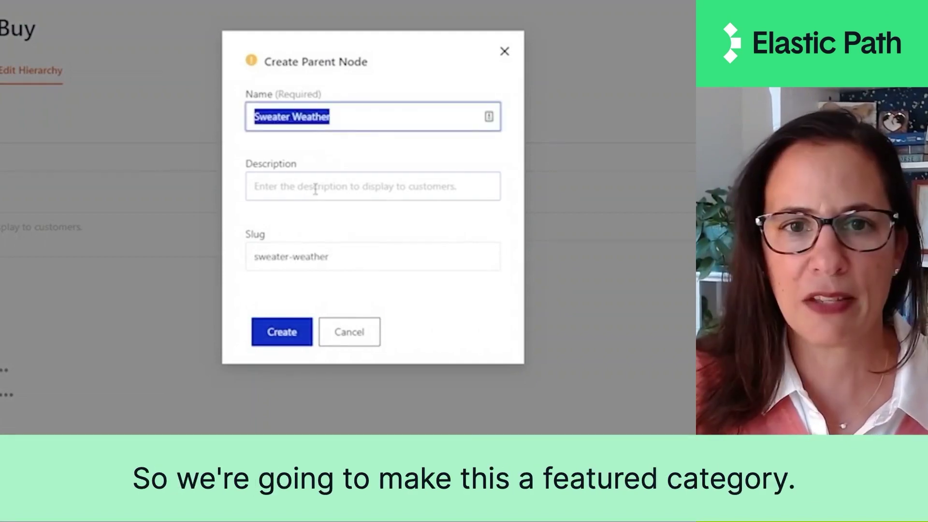
pyautogui.click(314, 184)
pyautogui.write('Sweater Weather')
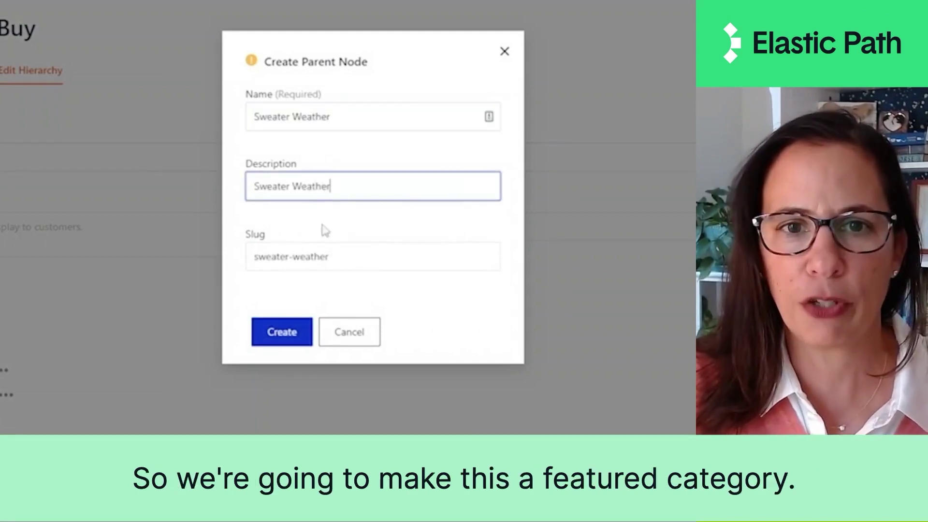
pyautogui.click(283, 340)
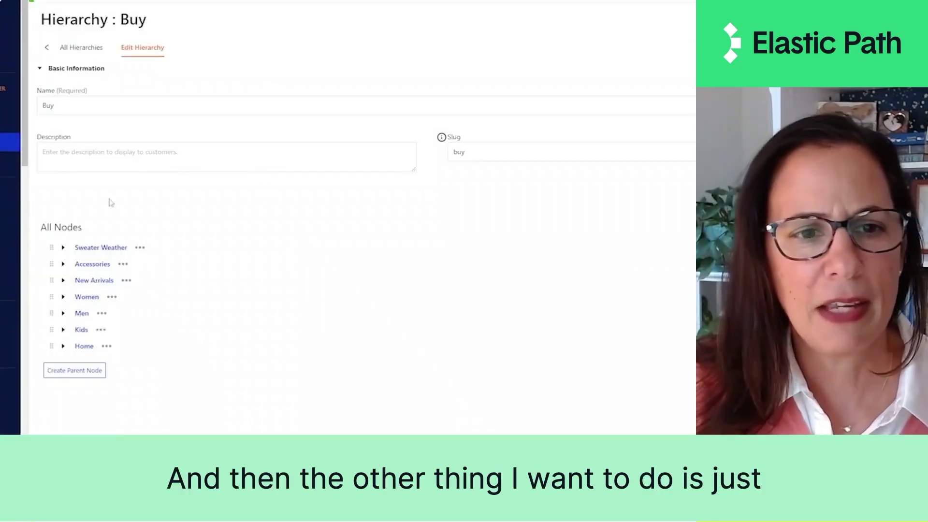
pyautogui.click(140, 248)
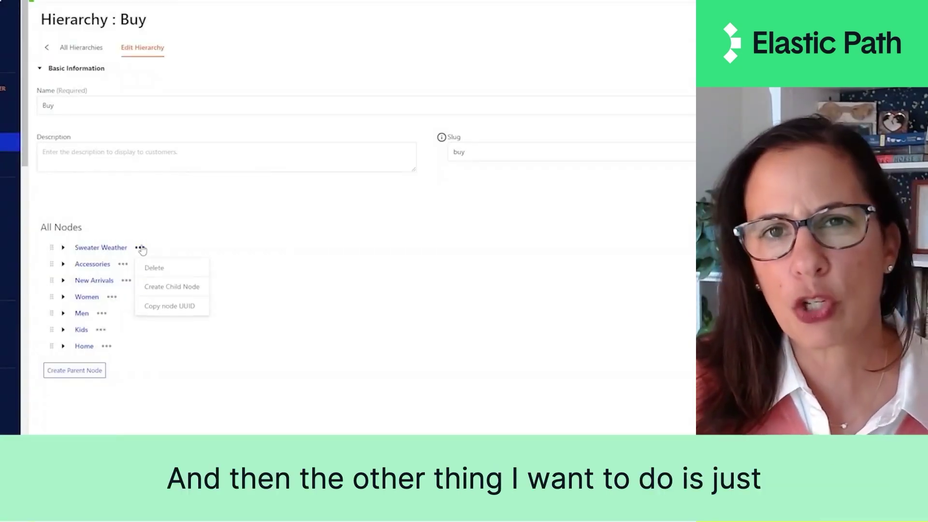
# Step: Add a Men child node under Sweater Weather with description 'men'
pyautogui.click(167, 287)
pyautogui.click(450, 84)
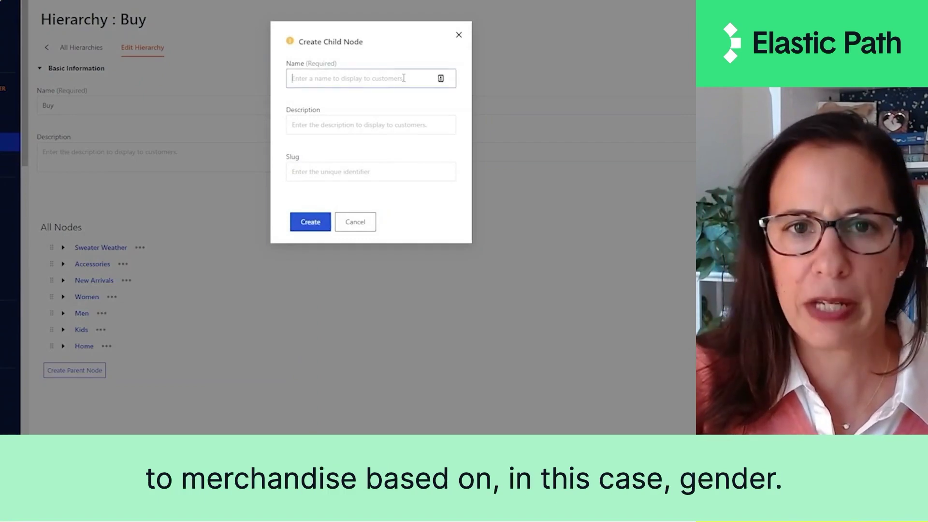
pyautogui.write('Men')
pyautogui.click(383, 125)
pyautogui.write('men')
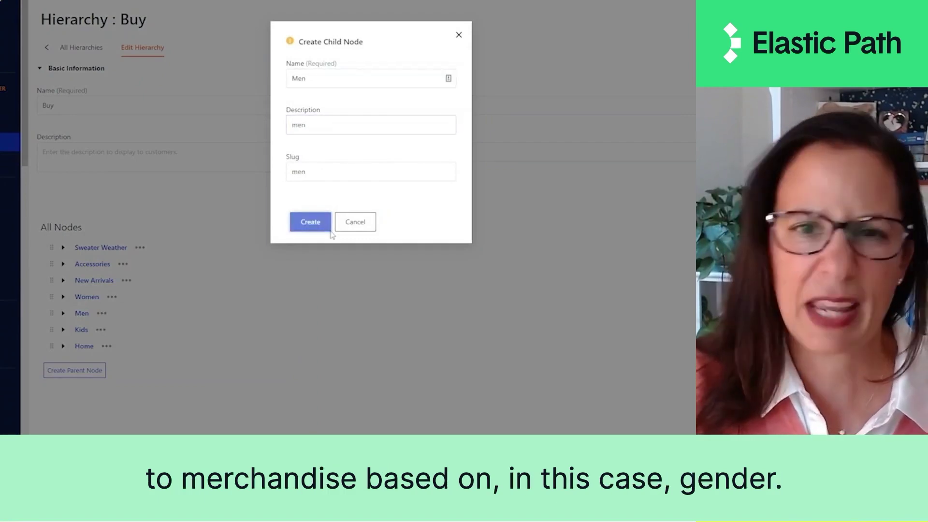
pyautogui.click(331, 228)
# Step: Add a Women child node under Sweater Weather with description Women
pyautogui.click(139, 247)
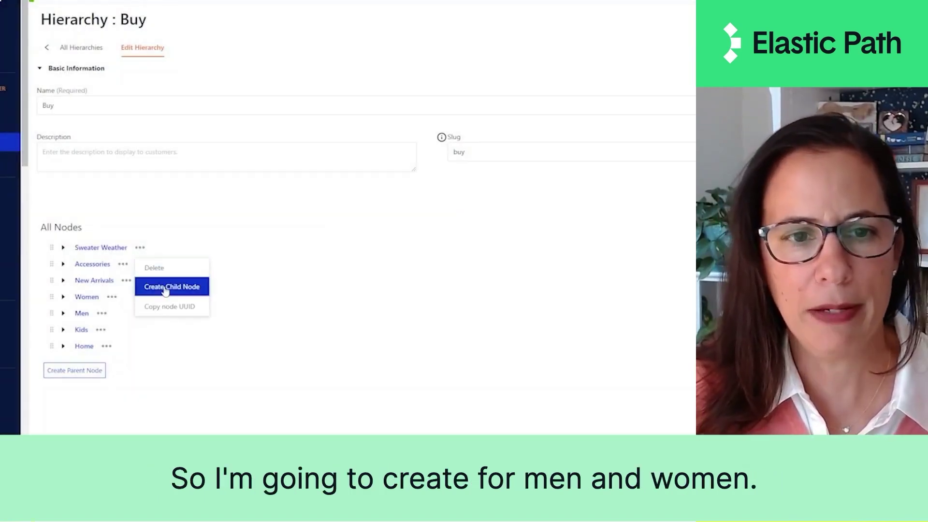
pyautogui.click(170, 289)
pyautogui.write('Women')
pyautogui.hotkey('ctrl', 'a')
pyautogui.hotkey('ctrl', 'c')
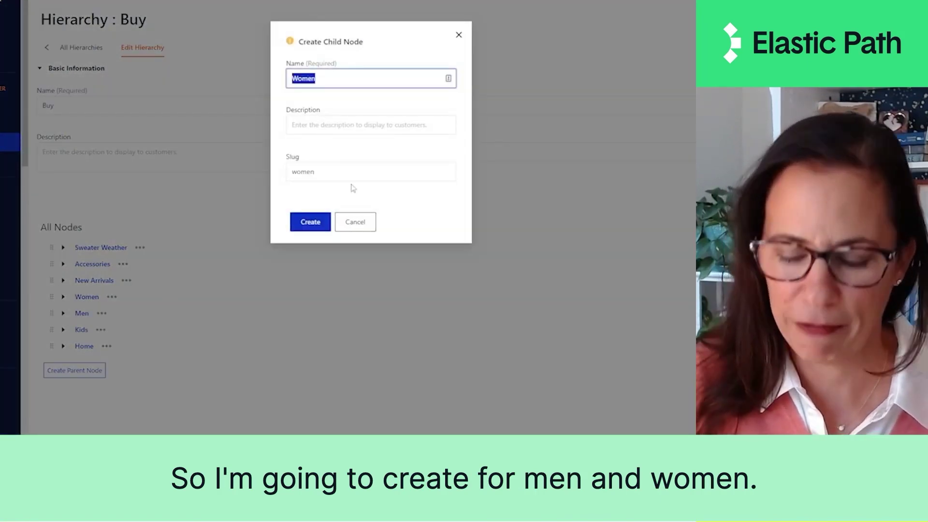
pyautogui.press('Tab')
pyautogui.hotkey('ctrl', 'v')
pyautogui.click(302, 223)
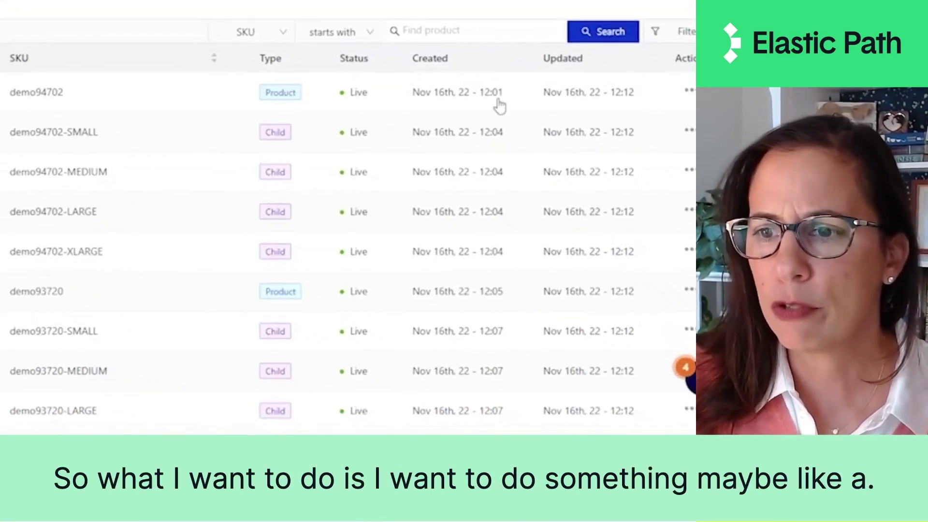
# Step: Filter the product list to descriptions that are like 'sweater'
pyautogui.click(657, 33)
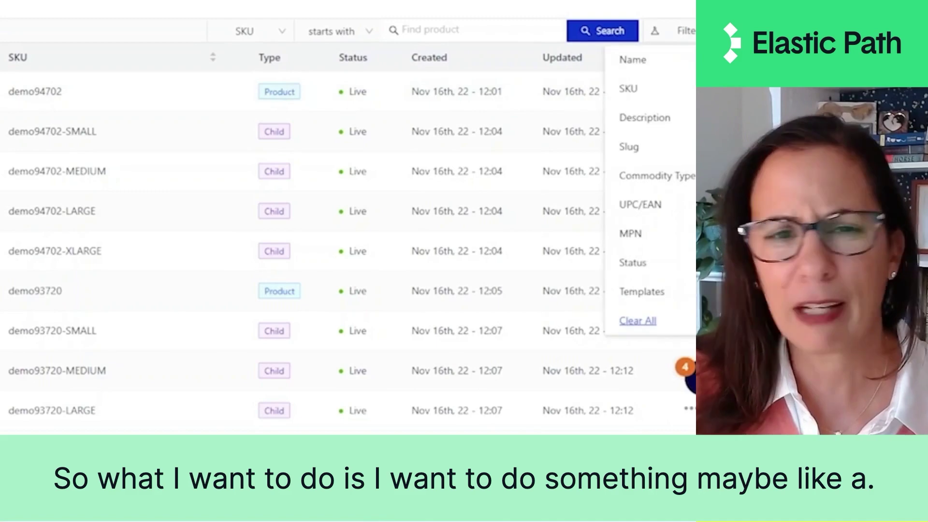
pyautogui.click(665, 112)
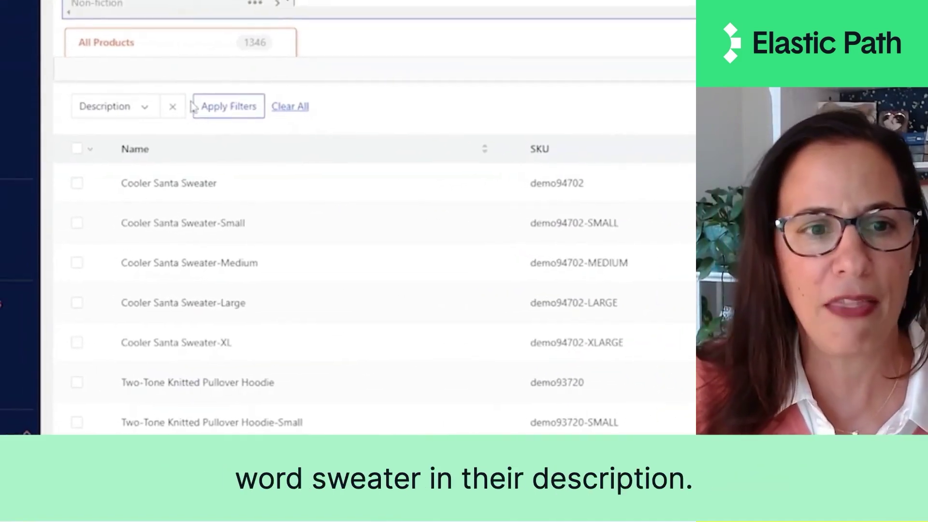
pyautogui.click(142, 109)
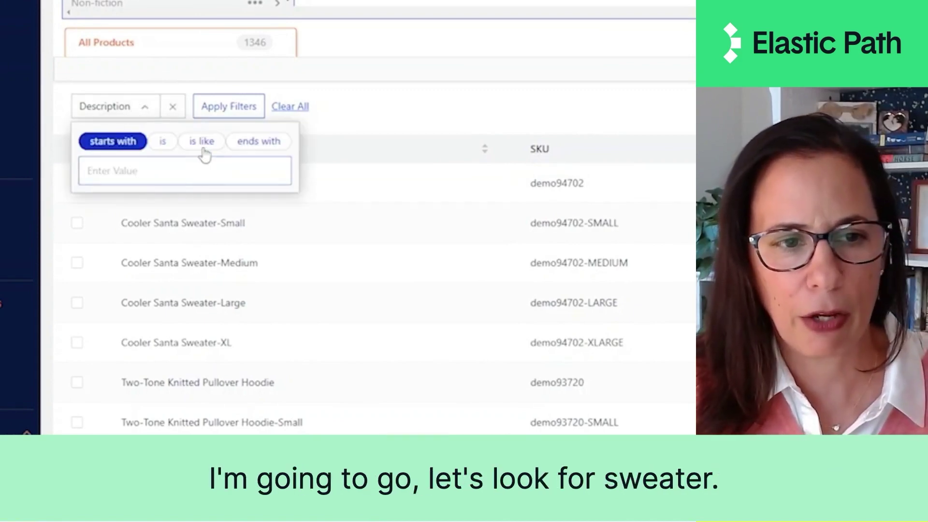
pyautogui.click(201, 141)
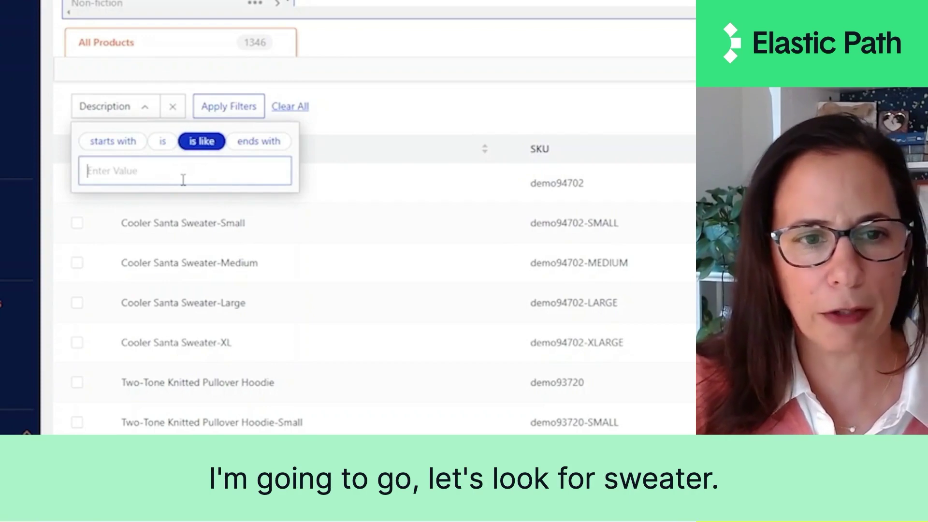
pyautogui.write('sweater')
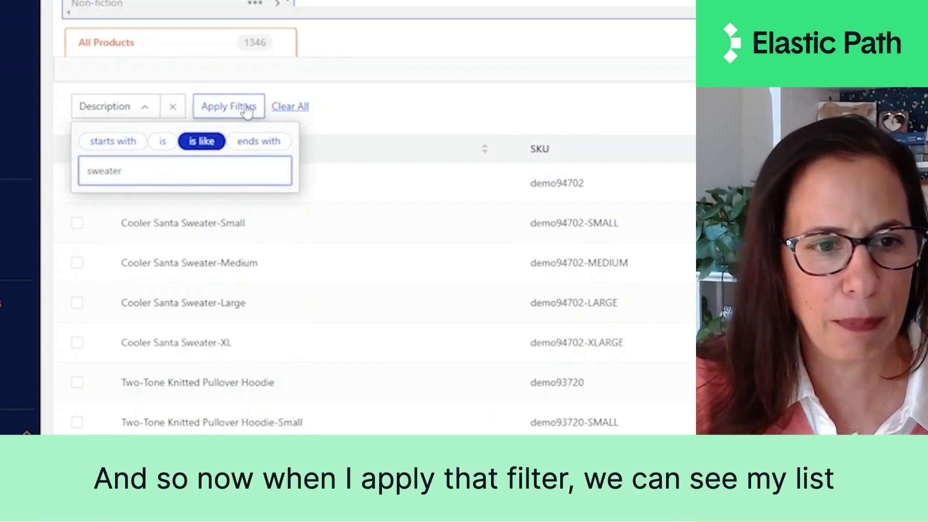
pyautogui.click(247, 111)
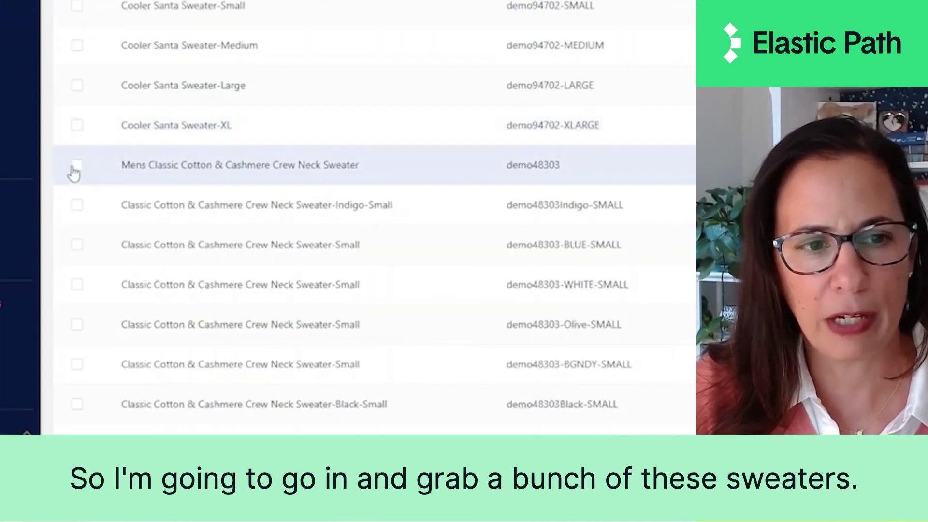
# Step: Check the Classic Cotton & Cashmere, Mossy Turtleneck, Long Sleeve Crewneck and Stripe Back Tie sweaters
pyautogui.click(75, 165)
pyautogui.scroll(2, 100, 191)
pyautogui.scroll(-15, 119, 190)
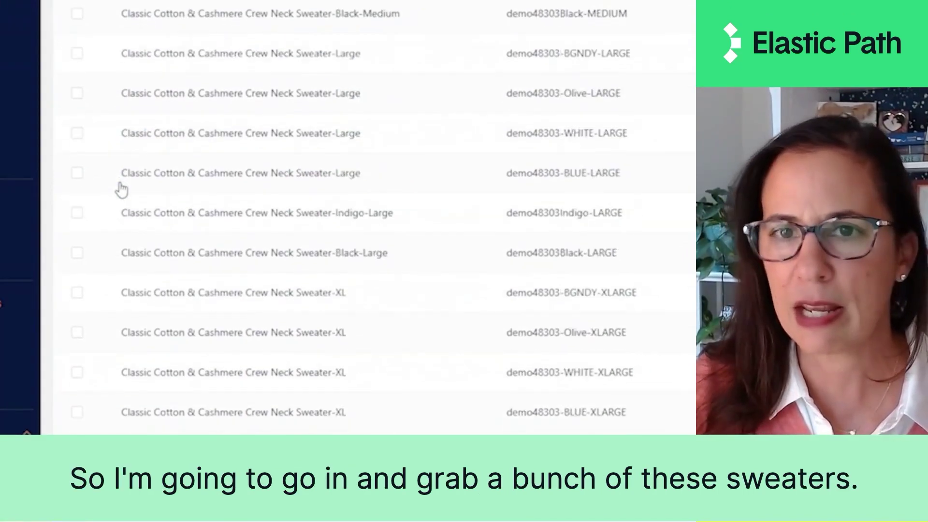
pyautogui.scroll(-10, 120, 187)
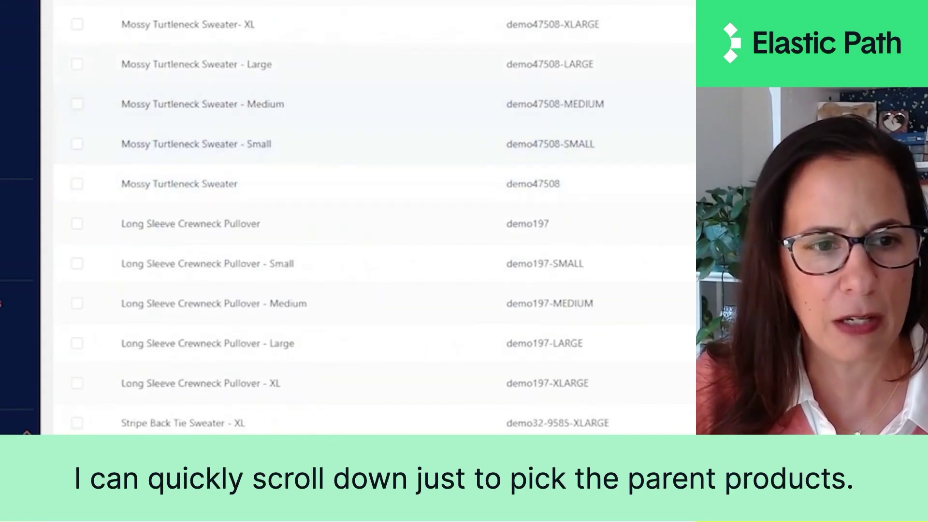
pyautogui.click(77, 186)
pyautogui.scroll(12, 59, 395)
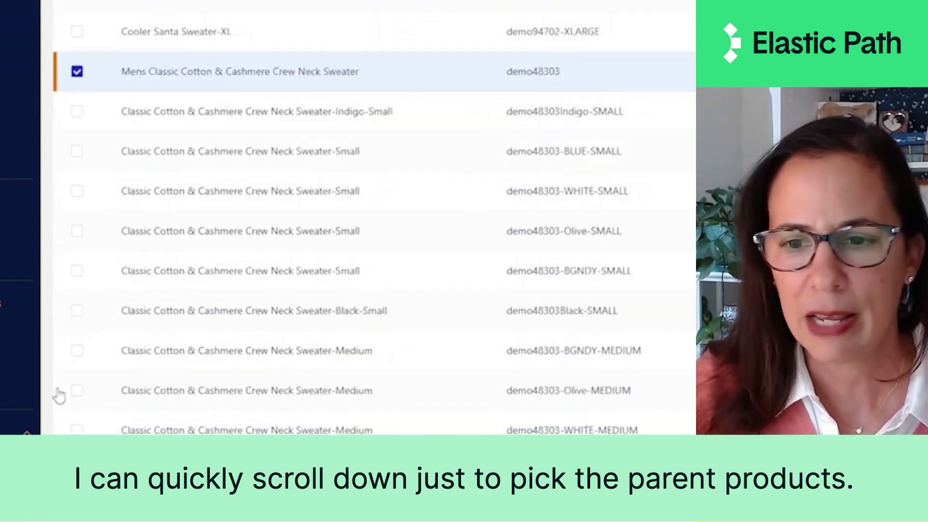
pyautogui.scroll(-12, 99, 262)
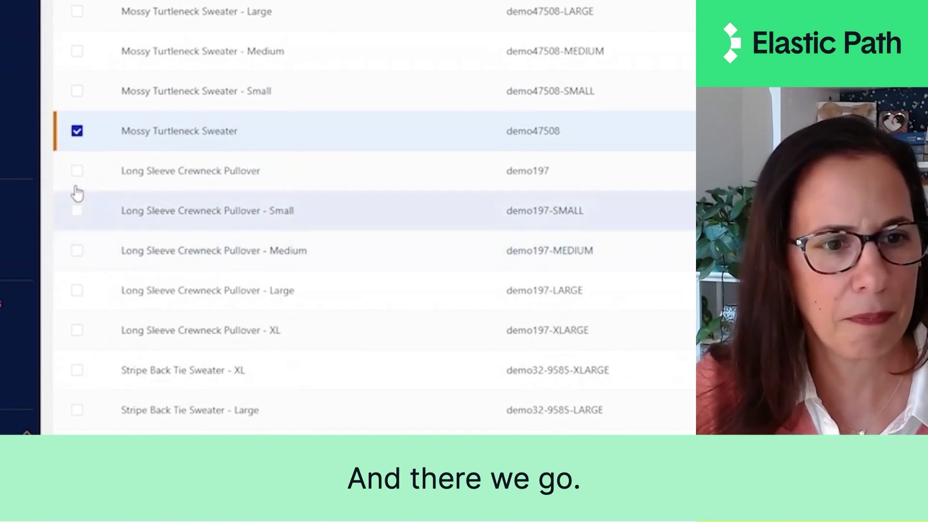
pyautogui.click(76, 174)
pyautogui.scroll(-3, 82, 186)
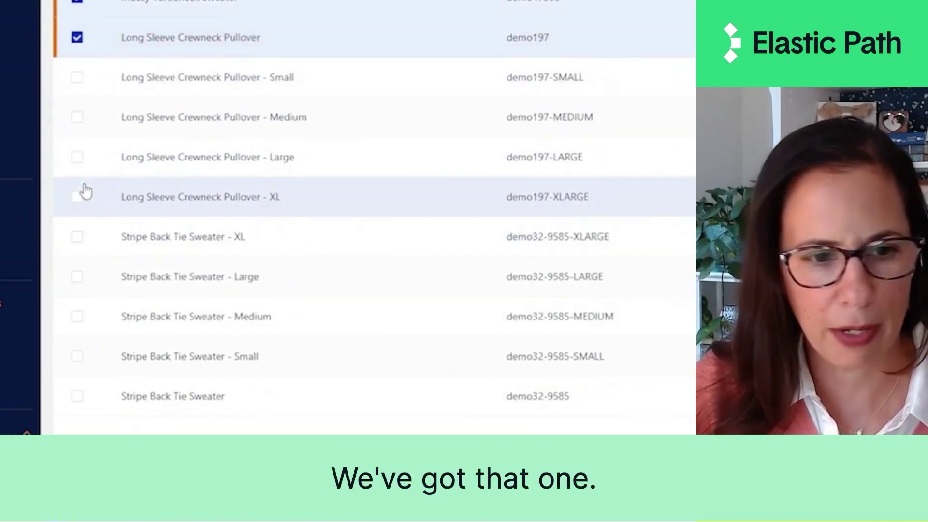
pyautogui.click(68, 406)
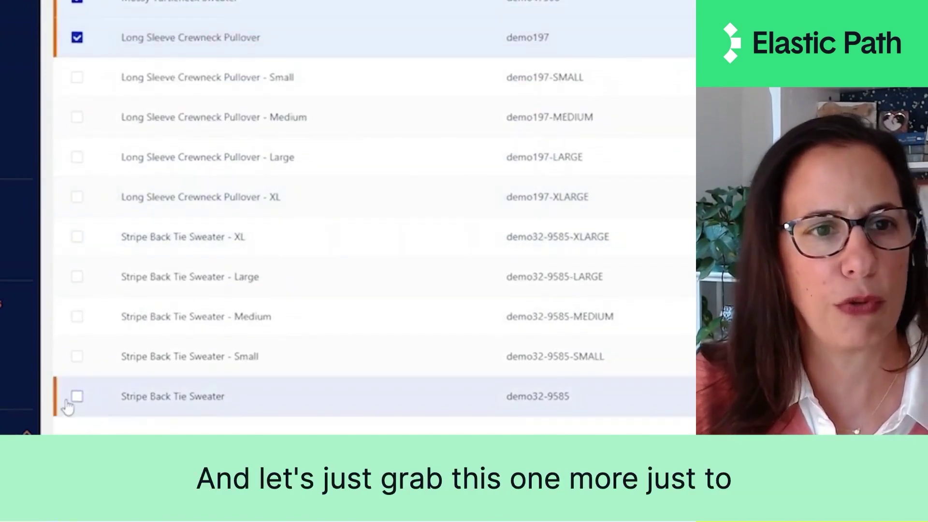
pyautogui.scroll(15, 73, 408)
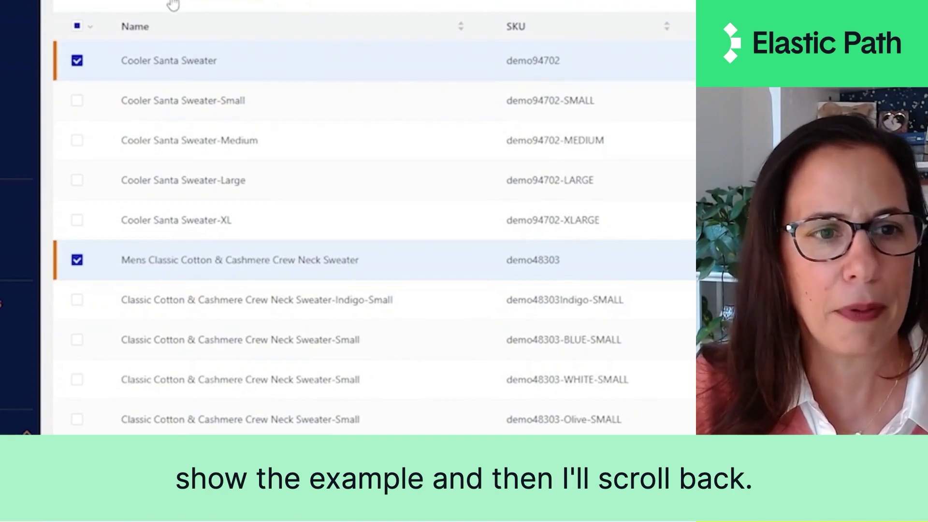
# Step: Assign the five checked sweaters to the Buy hierarchy's Sweater Weather node
pyautogui.click(90, 27)
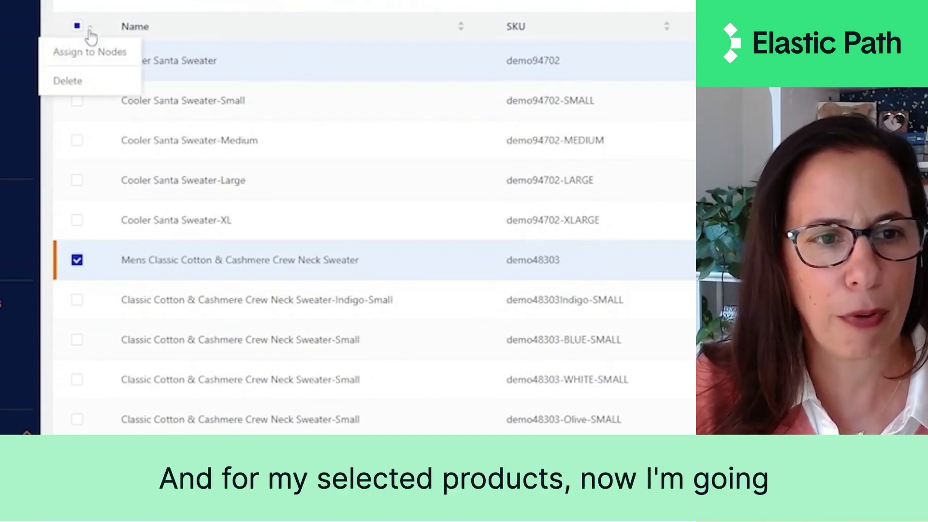
pyautogui.click(66, 57)
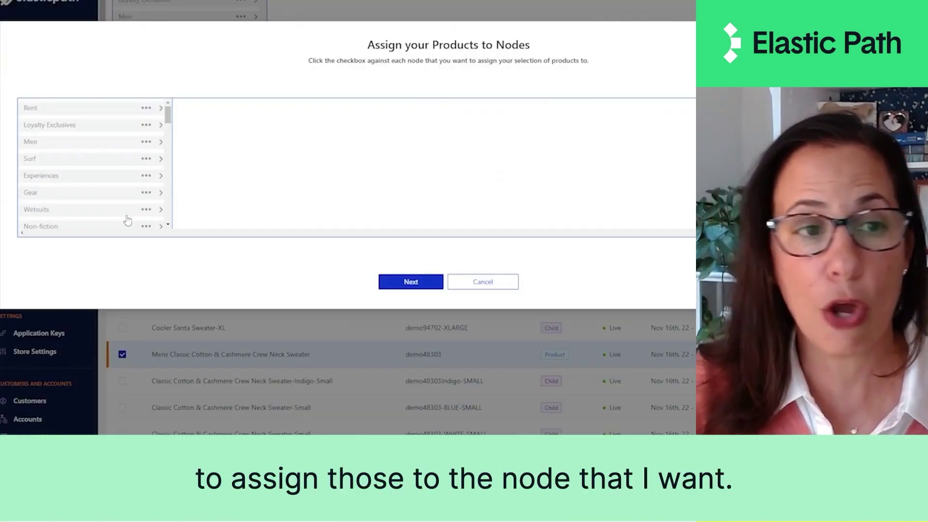
pyautogui.scroll(-5, 112, 185)
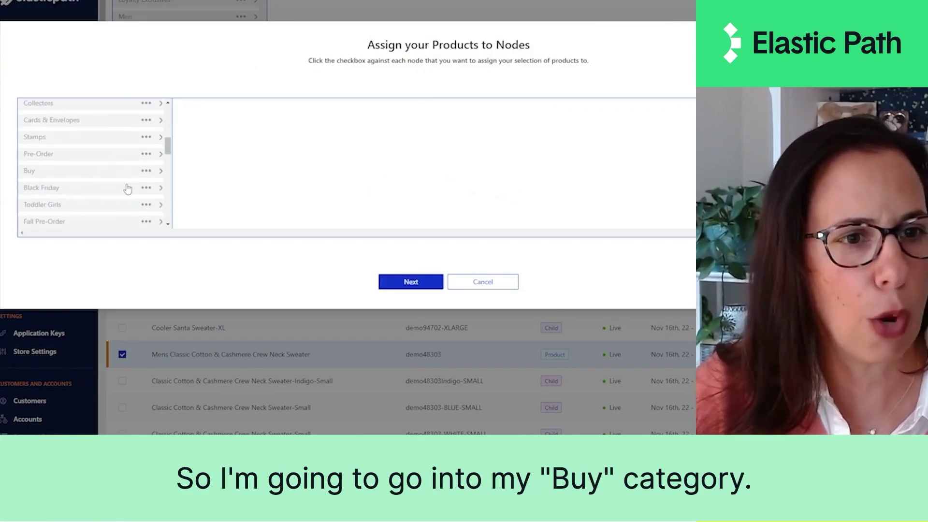
pyautogui.click(162, 174)
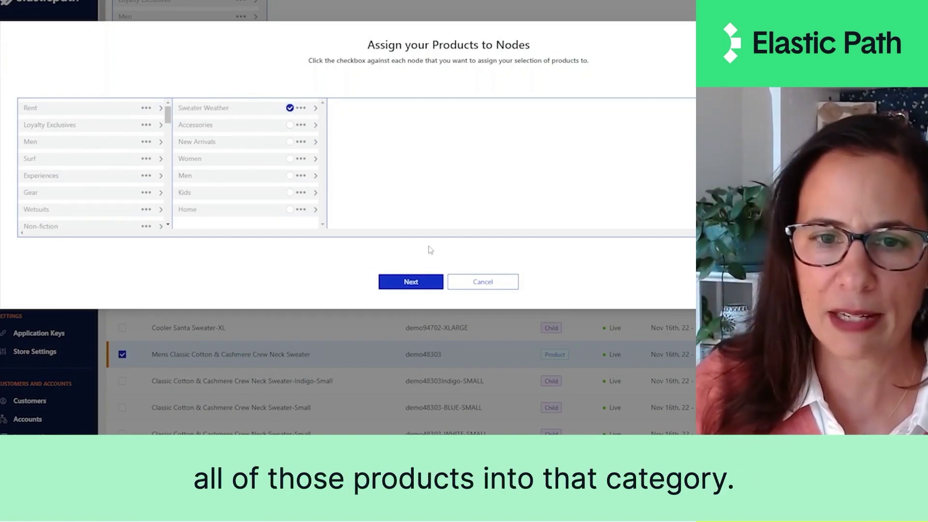
pyautogui.click(426, 283)
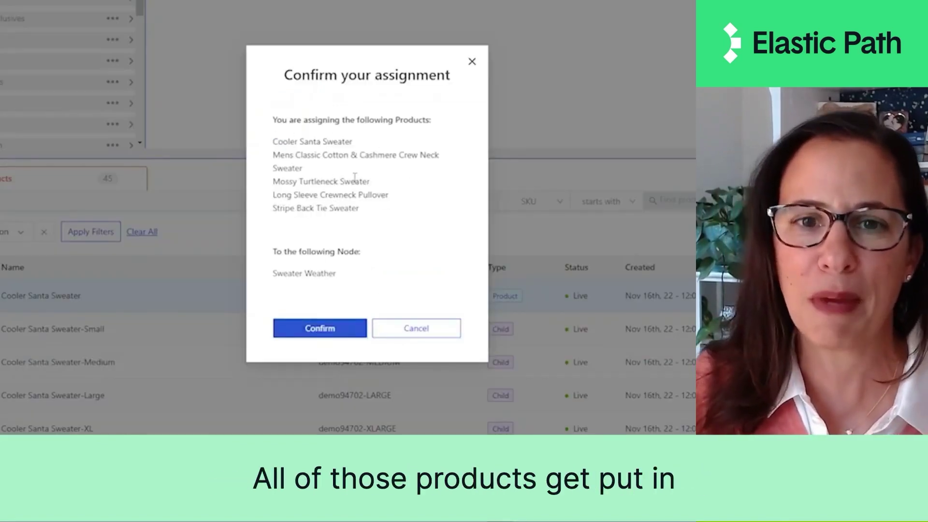
pyautogui.click(339, 324)
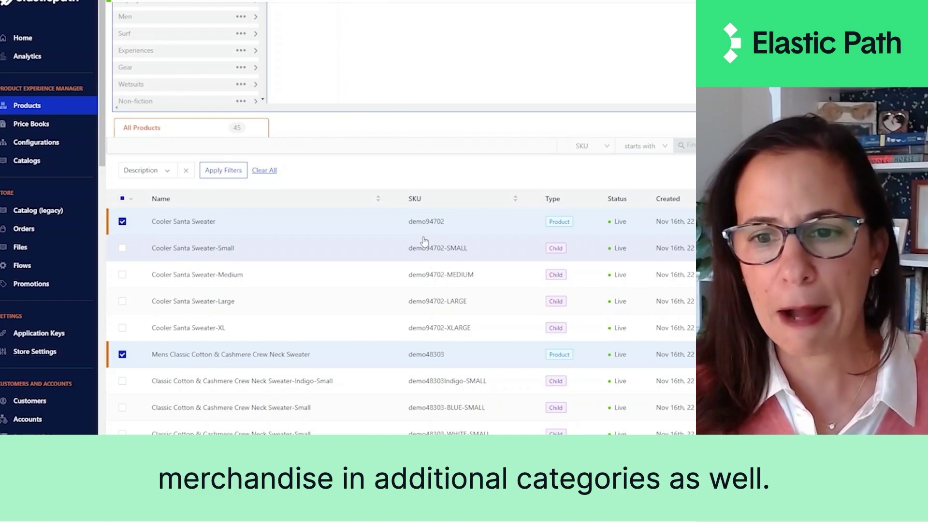
# Step: Uncheck the Long Sleeve Crewneck Pullover and the Mossy Turtleneck Sweater
pyautogui.scroll(-10, 424, 240)
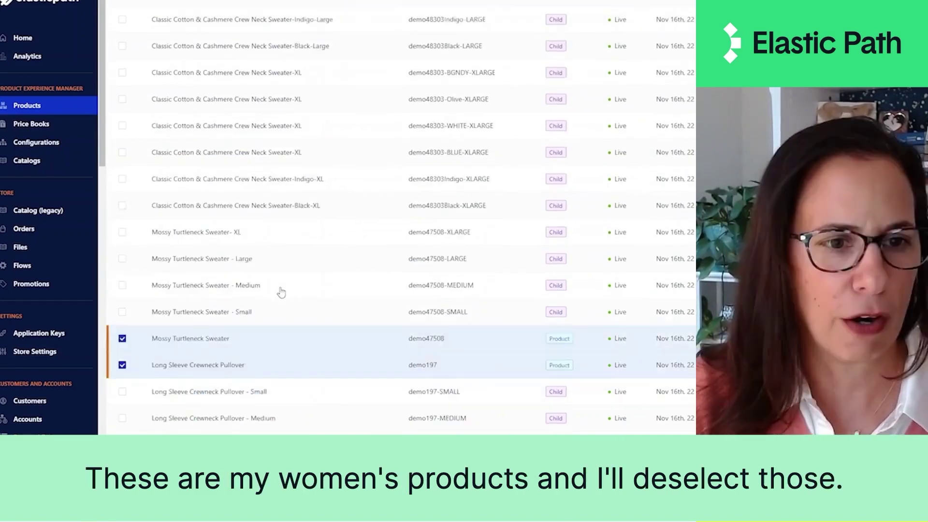
pyautogui.click(123, 282)
pyautogui.scroll(10, 121, 303)
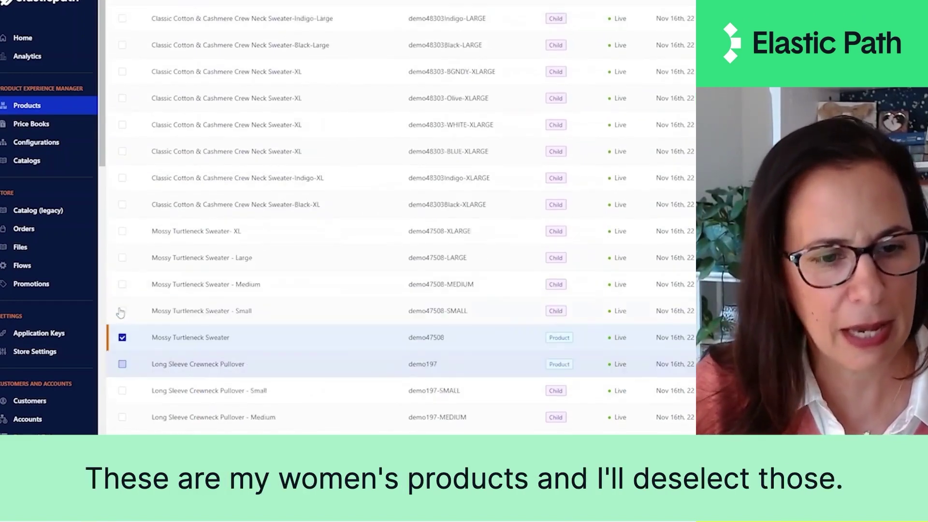
pyautogui.scroll(-8, 124, 385)
pyautogui.click(123, 385)
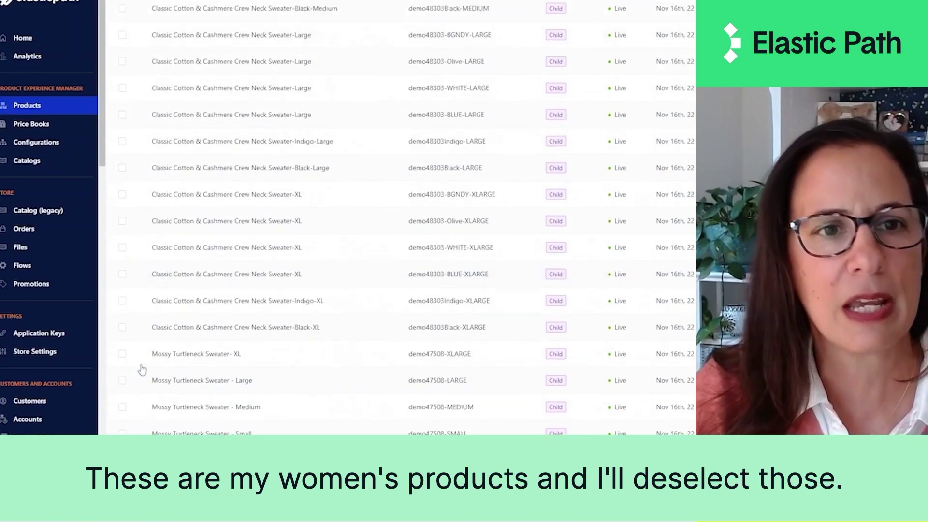
pyautogui.scroll(10, 188, 216)
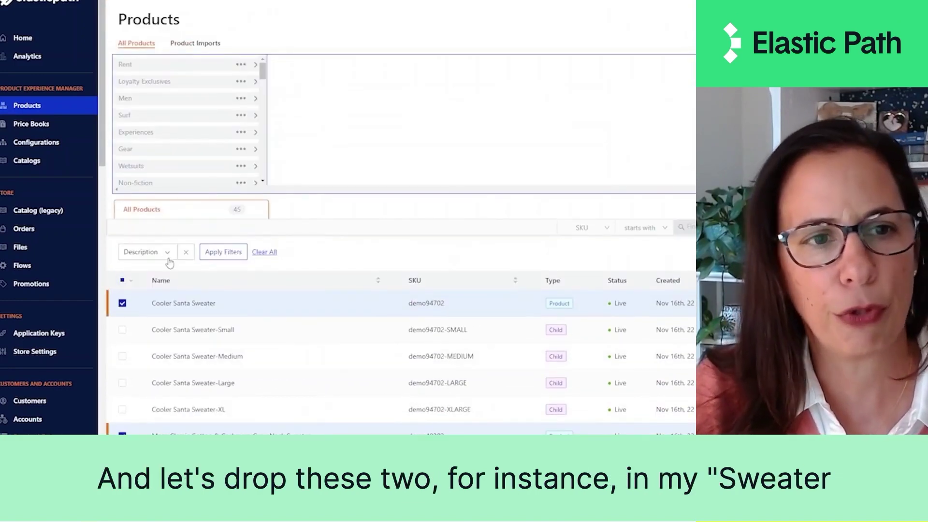
pyautogui.scroll(-5, 199, 143)
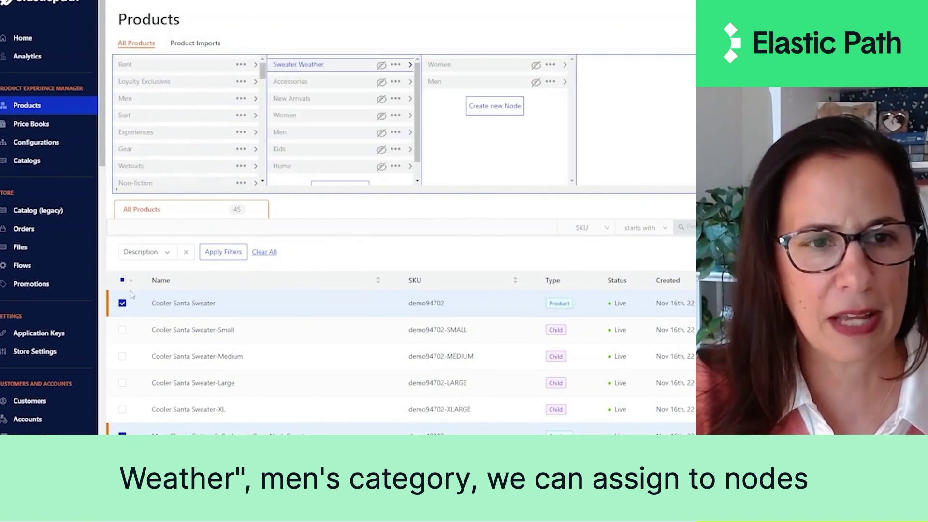
# Step: Assign the three remaining checked sweaters to Sweater Weather's Men node
pyautogui.click(130, 281)
pyautogui.click(142, 298)
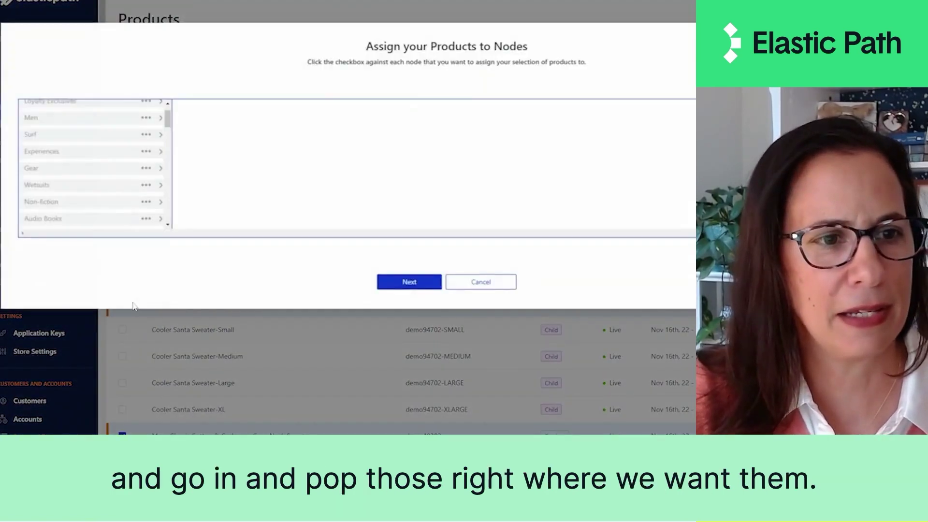
pyautogui.scroll(-2, 96, 154)
pyautogui.scroll(-2, 104, 169)
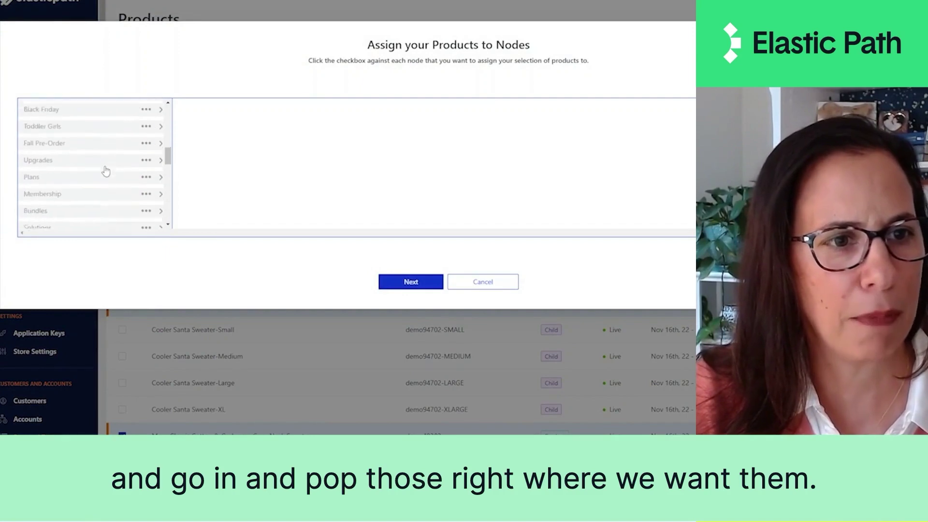
pyautogui.scroll(2, 107, 167)
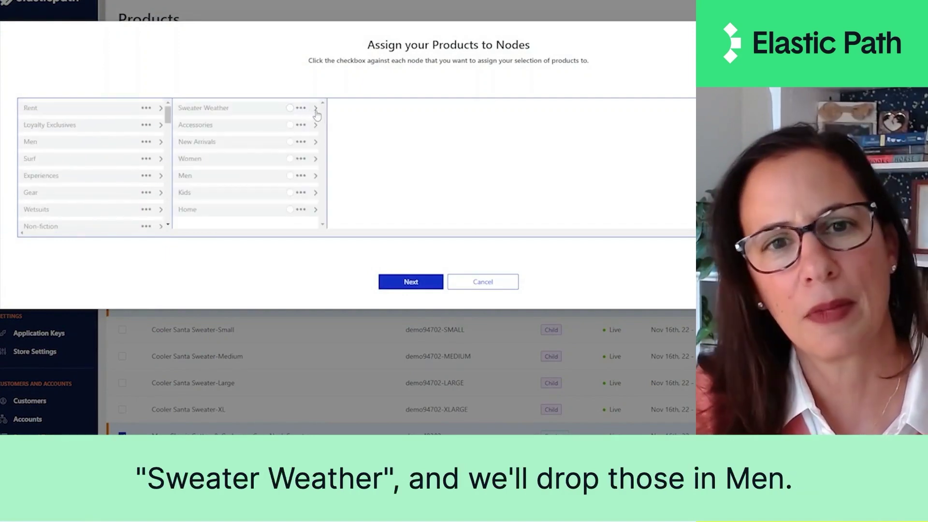
pyautogui.click(315, 108)
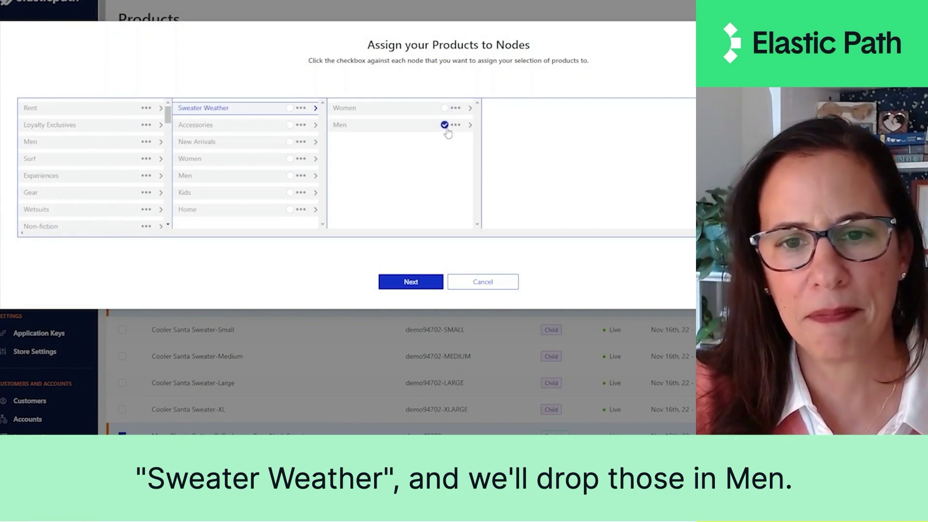
pyautogui.click(425, 282)
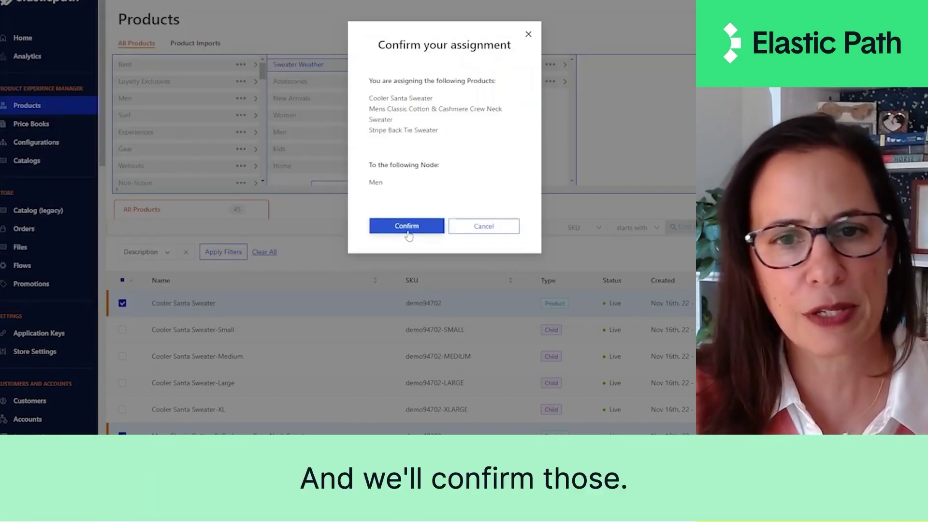
pyautogui.click(408, 235)
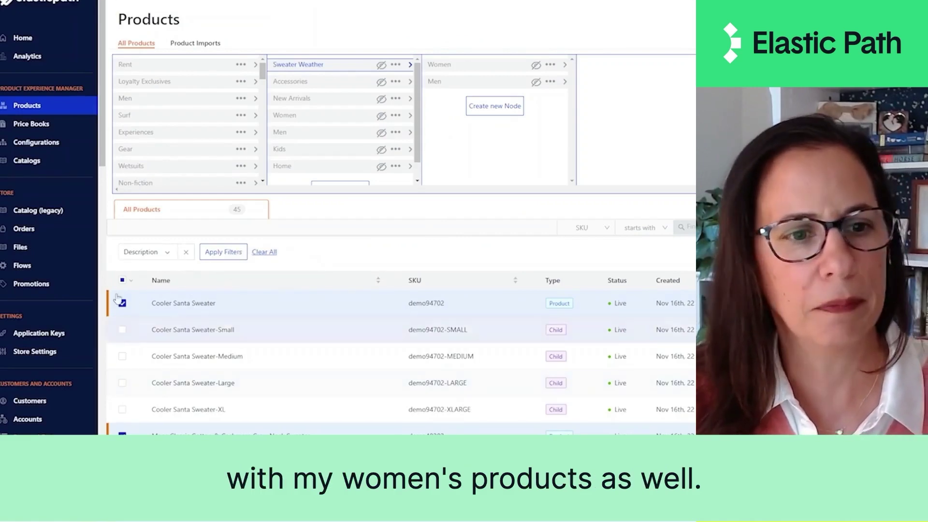
pyautogui.click(122, 280)
# Step: Select only the Mossy Turtleneck Sweater and start assigning it to nodes
pyautogui.click(122, 280)
pyautogui.scroll(-15, 145, 338)
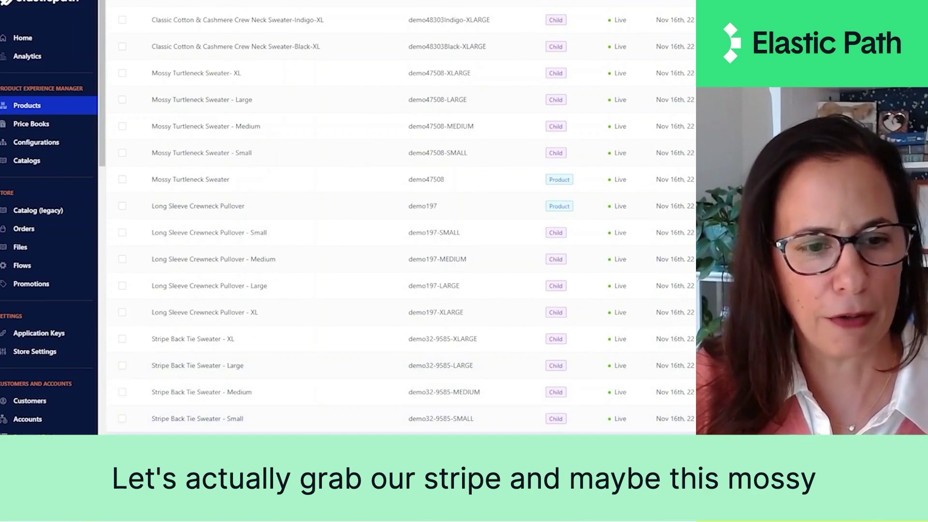
pyautogui.scroll(1, 401, 217)
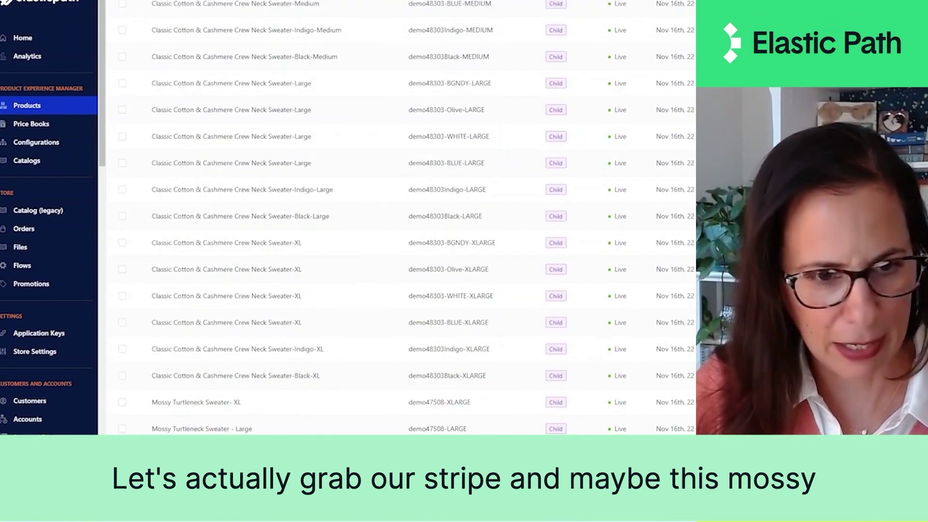
pyautogui.scroll(-3, 269, 409)
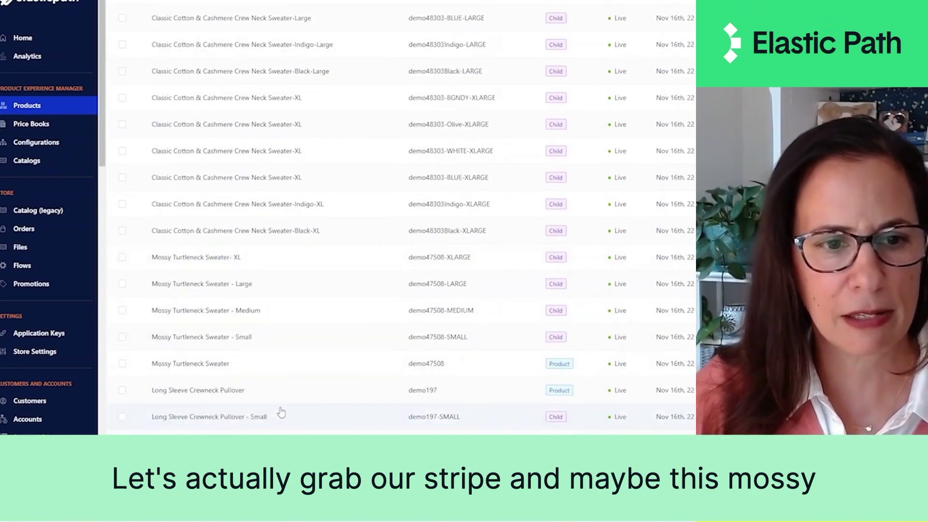
pyautogui.click(123, 364)
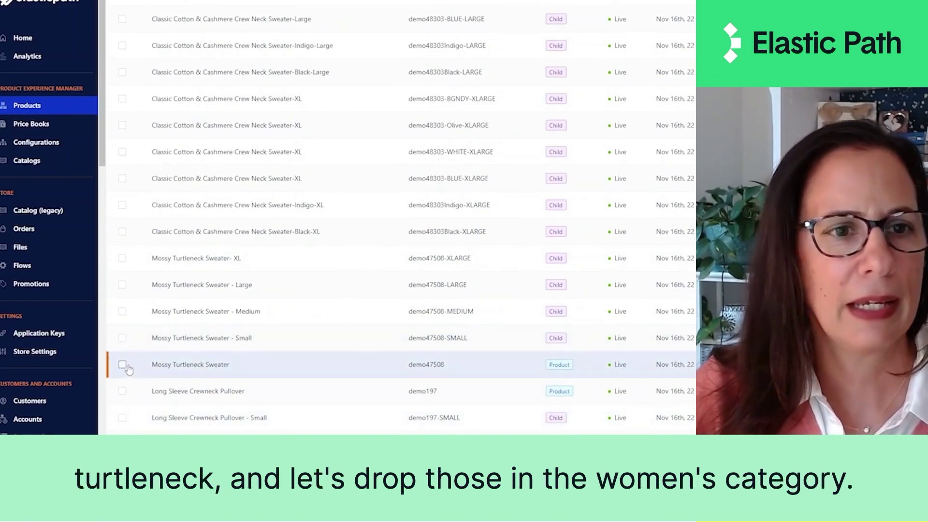
pyautogui.scroll(15, 128, 368)
pyautogui.scroll(2, 129, 370)
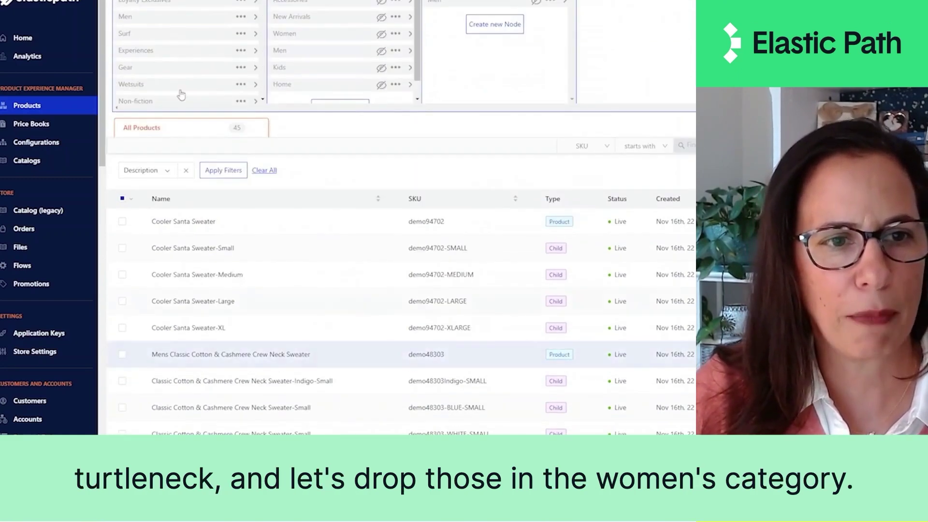
pyautogui.click(133, 201)
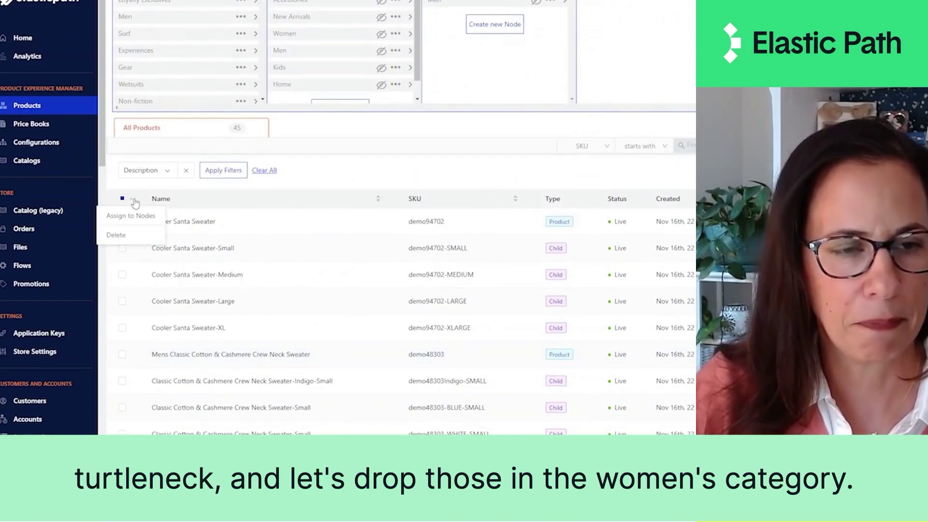
pyautogui.click(153, 220)
# Step: Pick Buy > Sweater Weather > Women as the Mossy Turtleneck Sweater's node and continue
pyautogui.scroll(-2, 164, 176)
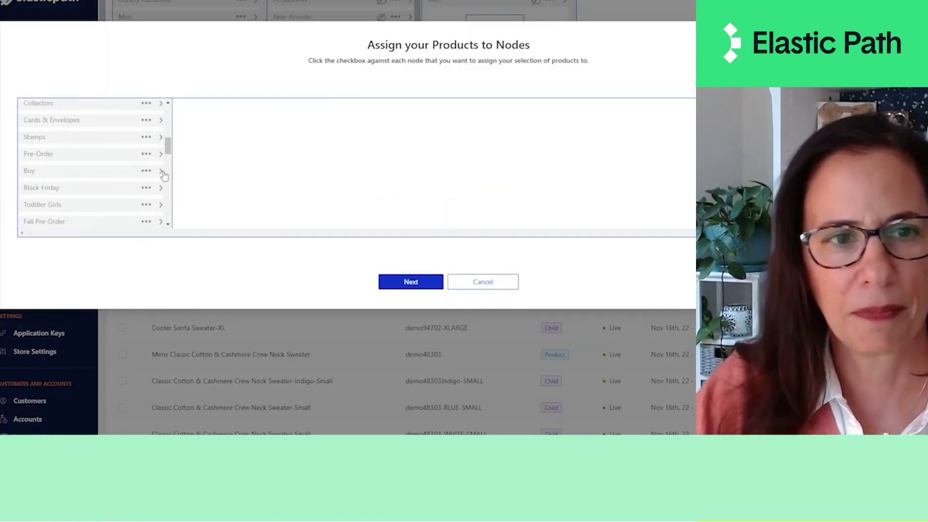
pyautogui.click(161, 172)
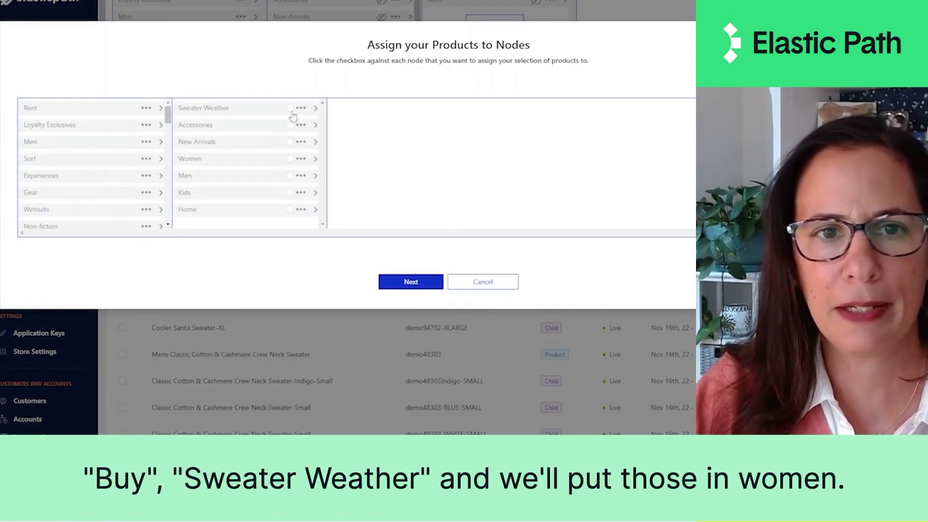
pyautogui.click(317, 109)
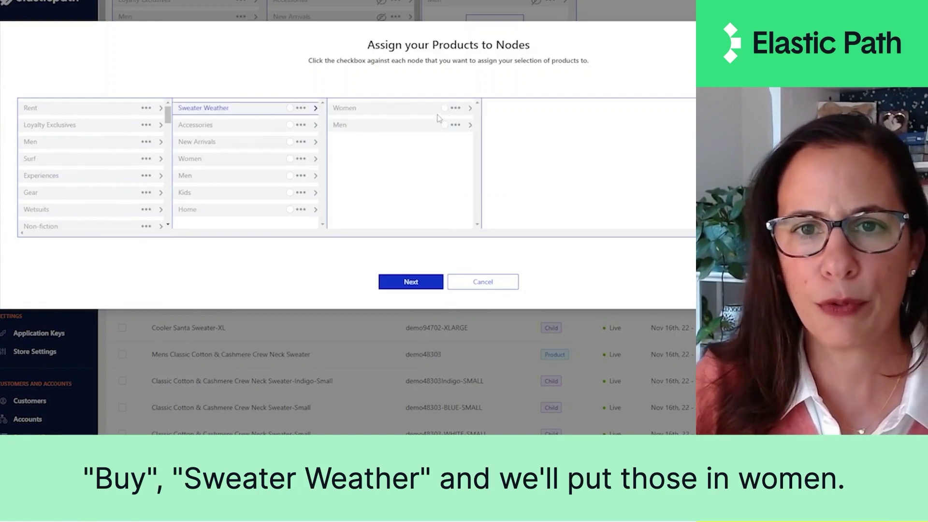
pyautogui.click(444, 108)
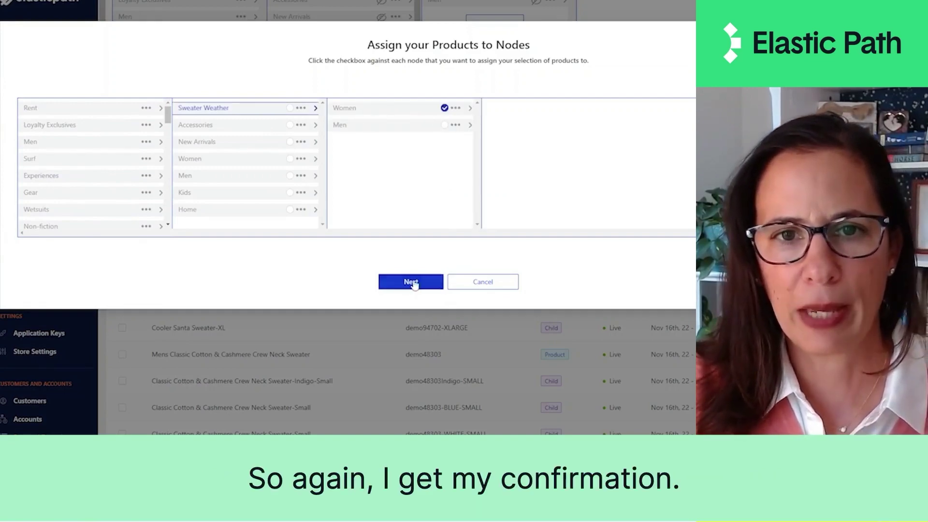
pyautogui.click(411, 282)
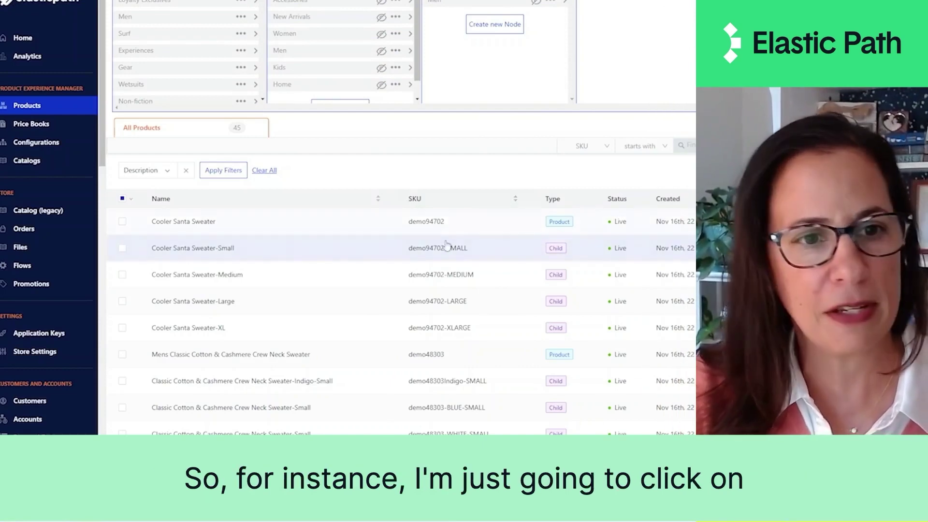
# Step: View Cooler Santa Sweater's sale prices: $48.99 retail and $42.99 loyalty
pyautogui.click(328, 228)
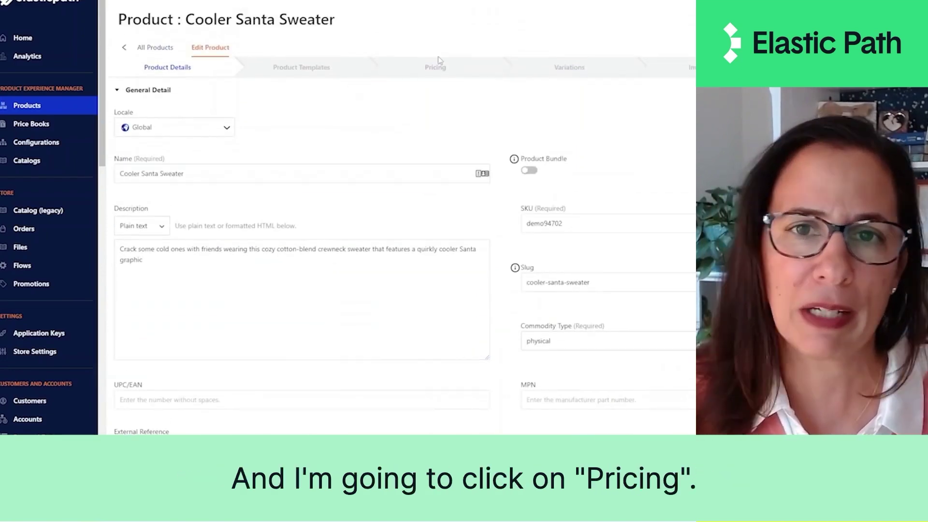
pyautogui.click(433, 67)
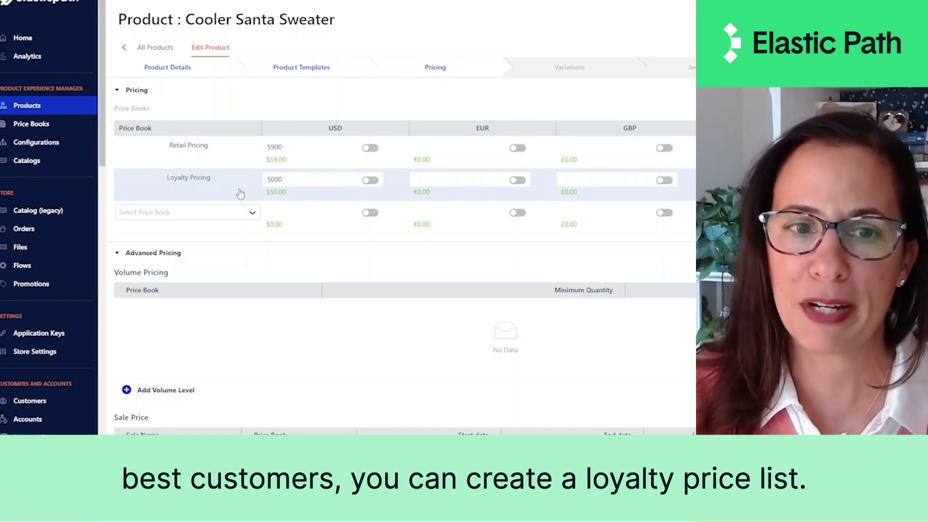
pyautogui.scroll(-3, 240, 306)
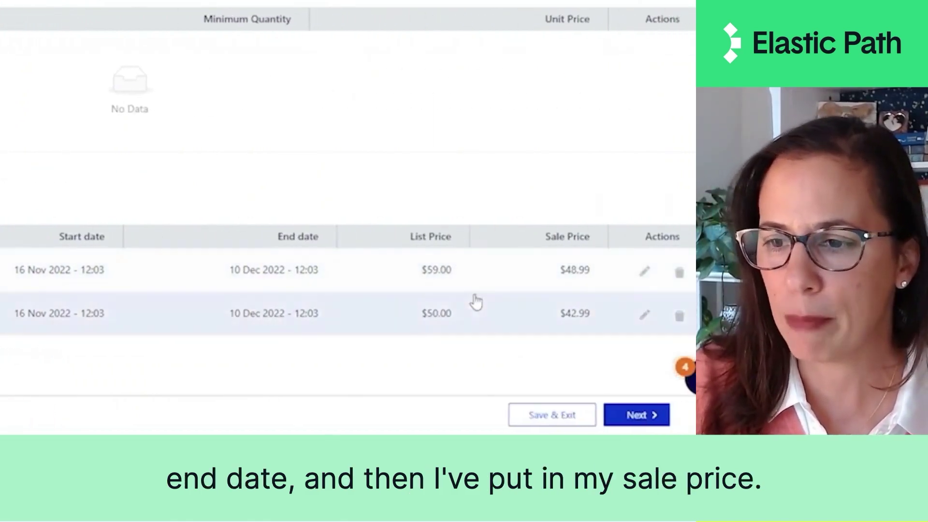
# Step: Edit the Sweater Weather retail sale, keeping Retail Pricing as its price book, and its USD price
pyautogui.click(645, 273)
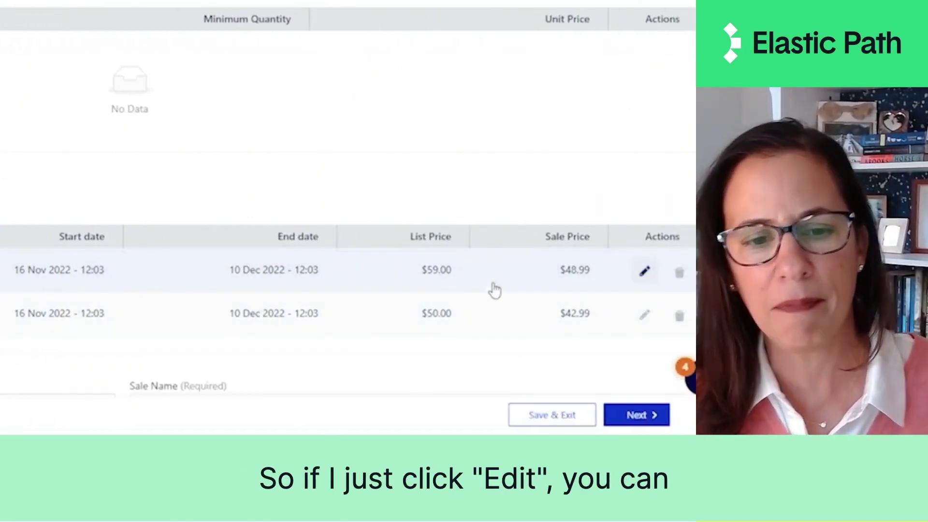
pyautogui.scroll(-5, 410, 216)
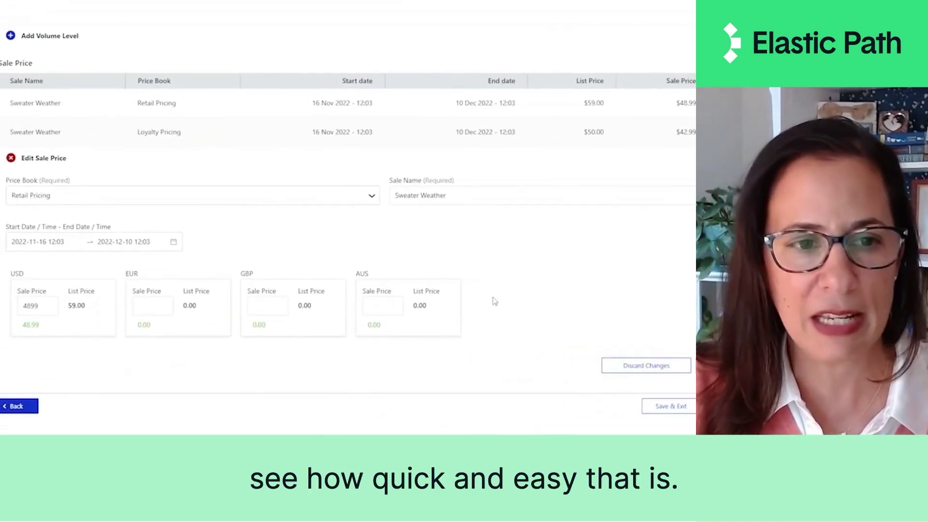
pyautogui.click(178, 203)
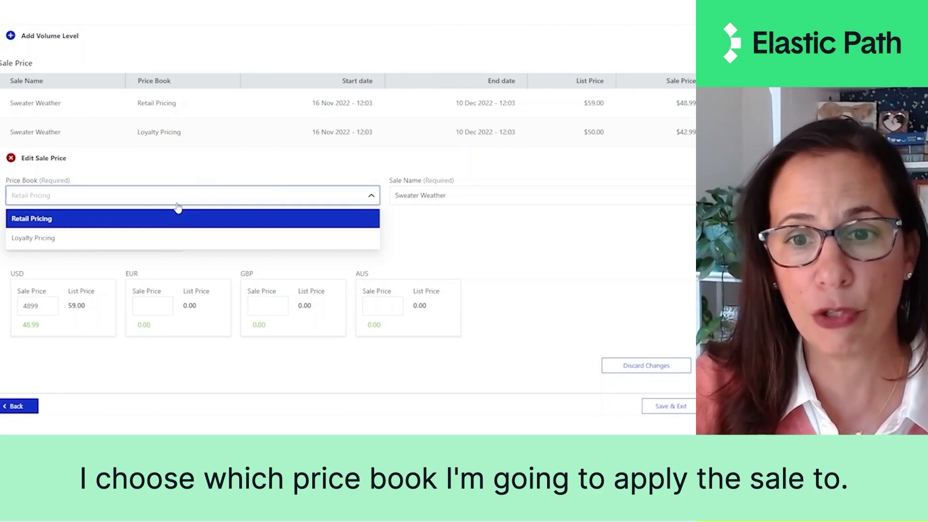
pyautogui.click(417, 230)
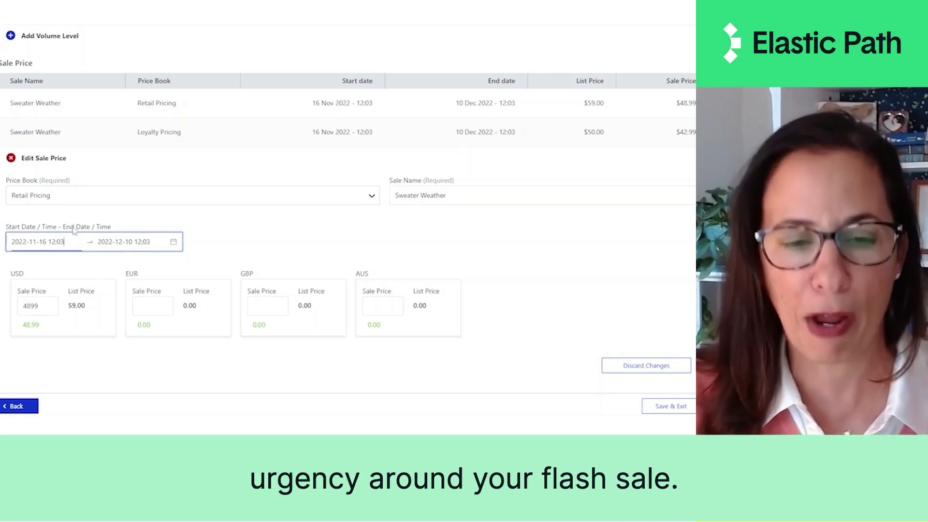
pyautogui.click(38, 304)
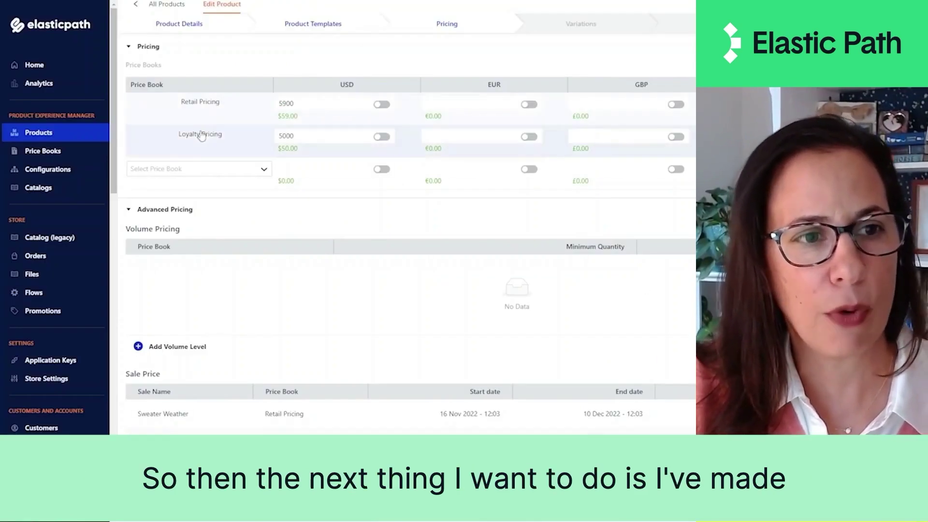
# Step: View the eight-catalog list including Retail Catalog, check the storefront's Buy and Men menus, and return to Commerce Manager
pyautogui.click(43, 192)
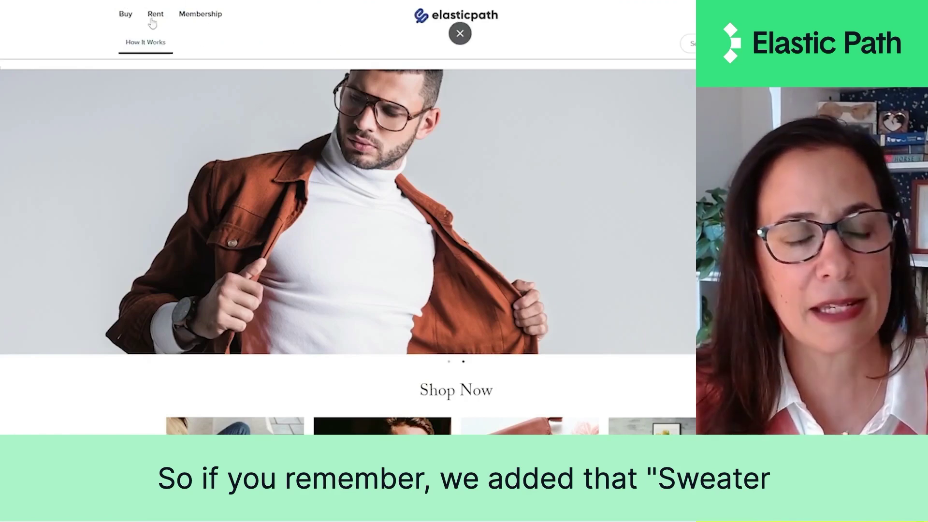
pyautogui.moveTo(125, 15)
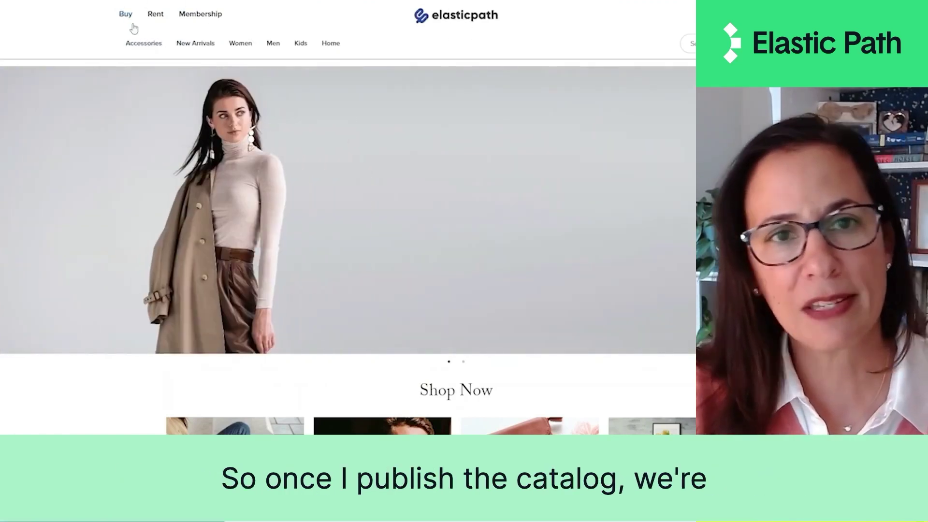
pyautogui.moveTo(167, 40)
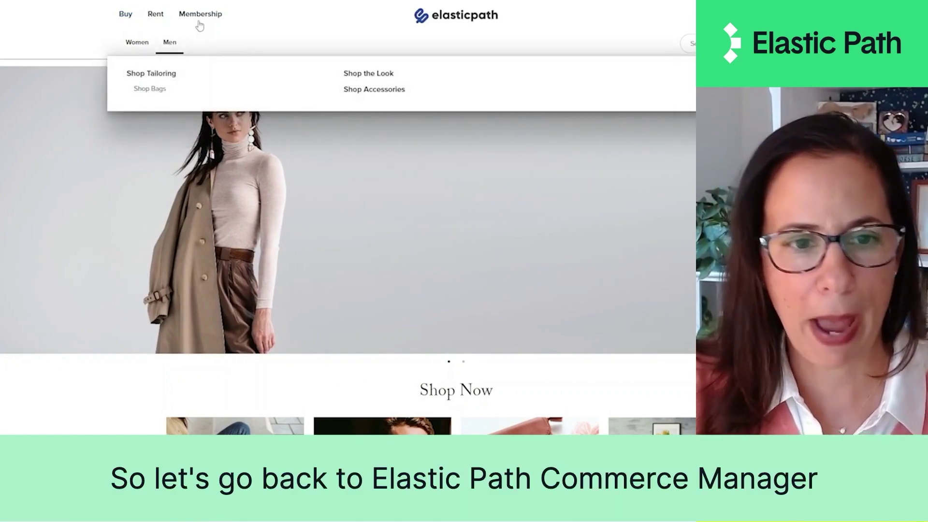
pyautogui.hotkey('ctrl', 'Tab')
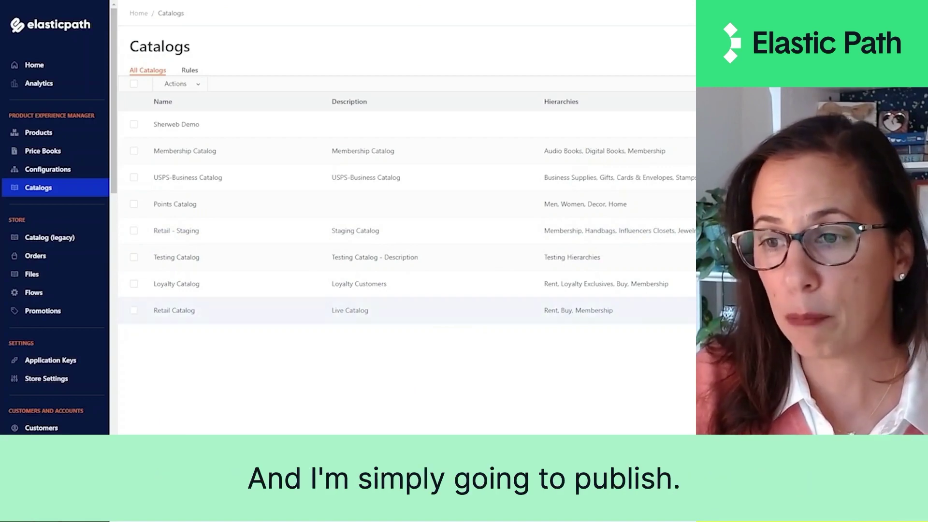
# Step: Publish the Retail Catalog and confirm the publication
pyautogui.click(595, 131)
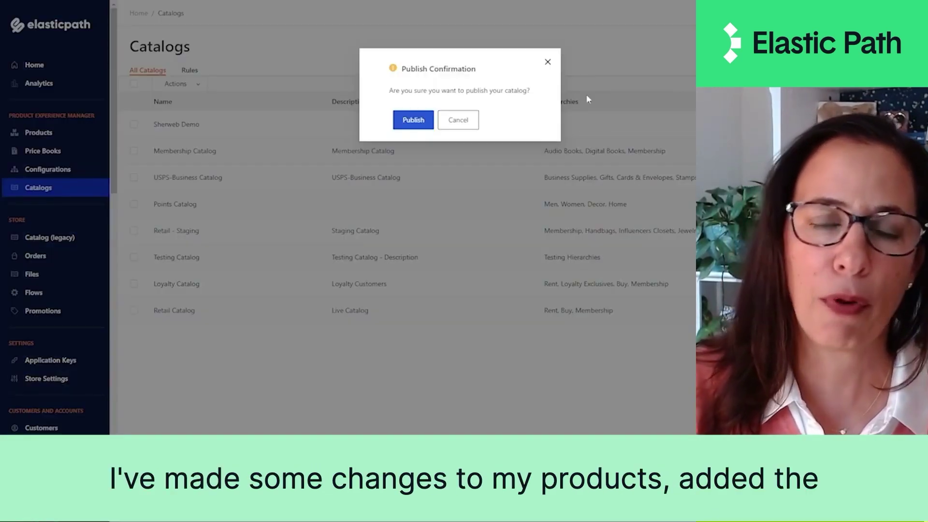
pyautogui.click(416, 122)
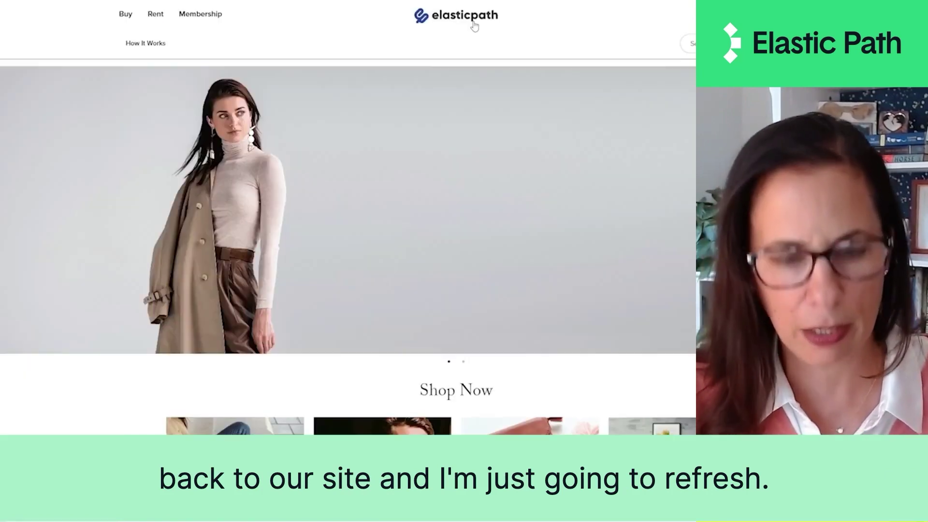
# Step: Reload the storefront and open the new Sweater Weather category
pyautogui.press('F5')
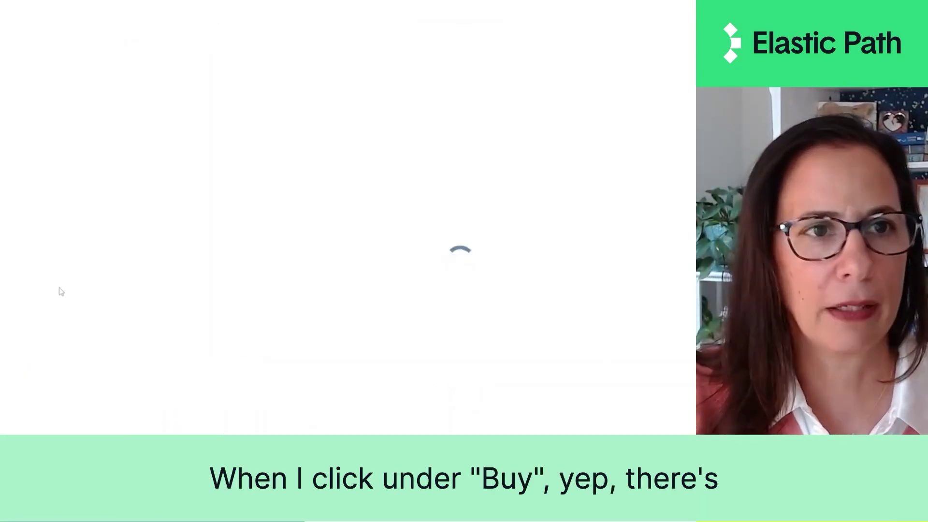
pyautogui.click(134, 49)
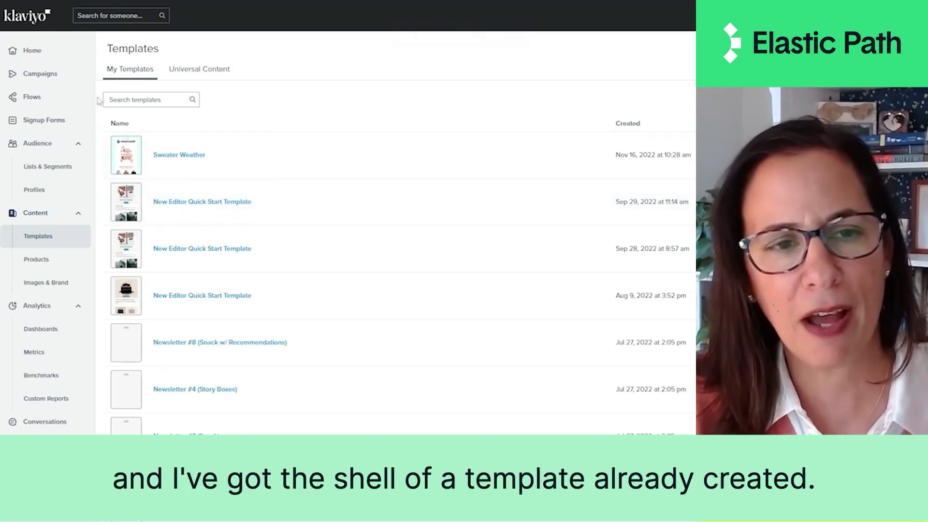
# Step: Open the Sweater Weather email template and select the Mossy Turtleneck Sweater image
pyautogui.click(178, 155)
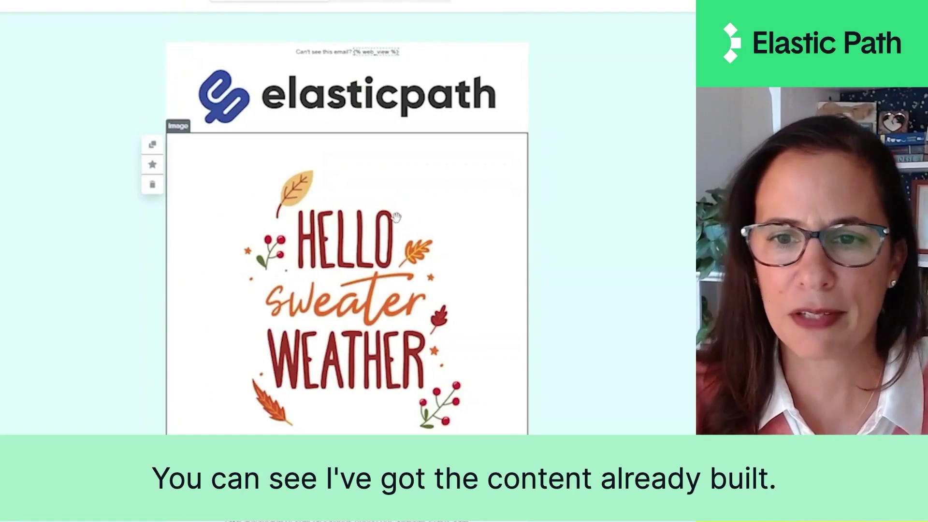
pyautogui.scroll(-8, 395, 216)
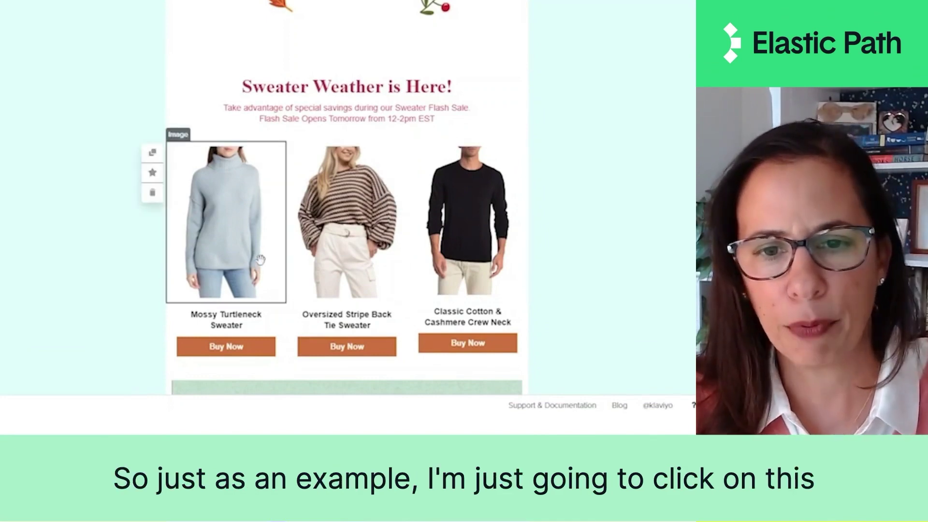
pyautogui.scroll(-3, 259, 267)
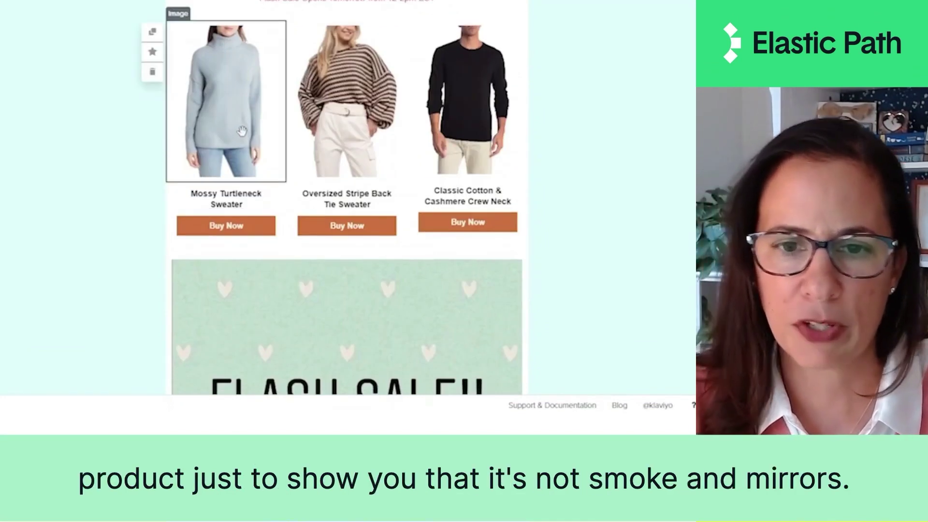
pyautogui.click(239, 130)
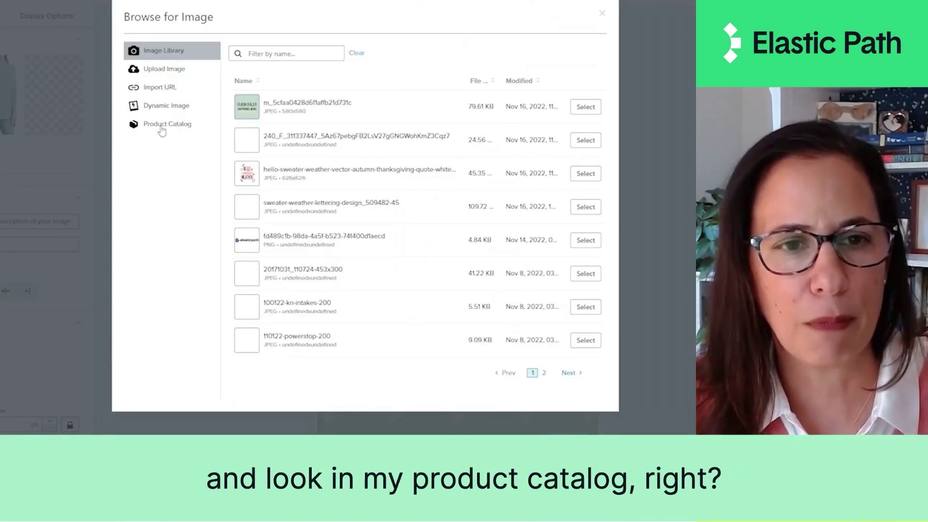
# Step: Browse the synced Product Catalog for the image and search it for 'swe'
pyautogui.click(161, 127)
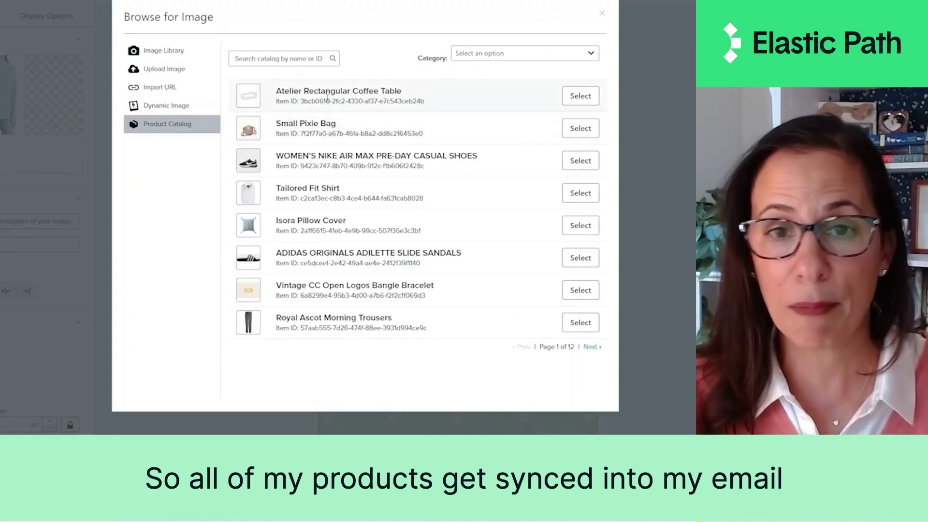
pyautogui.click(271, 58)
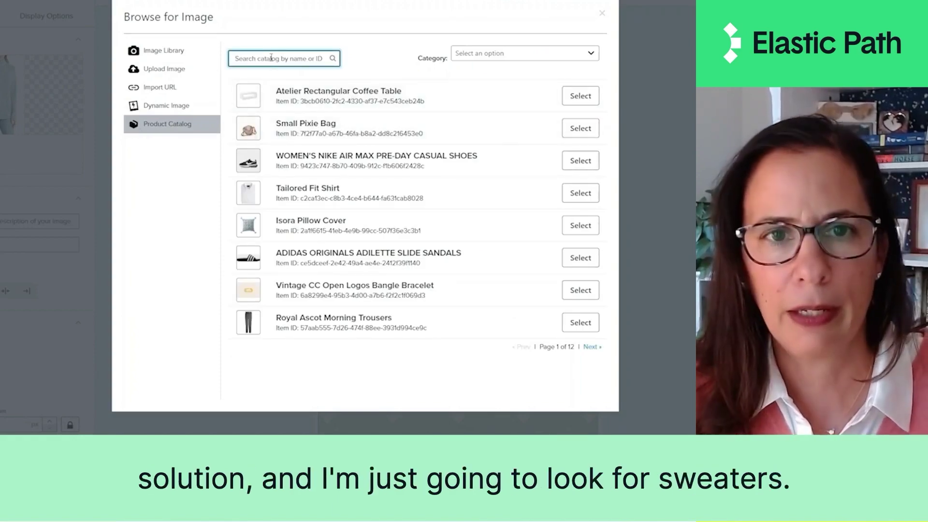
pyautogui.write('swe')
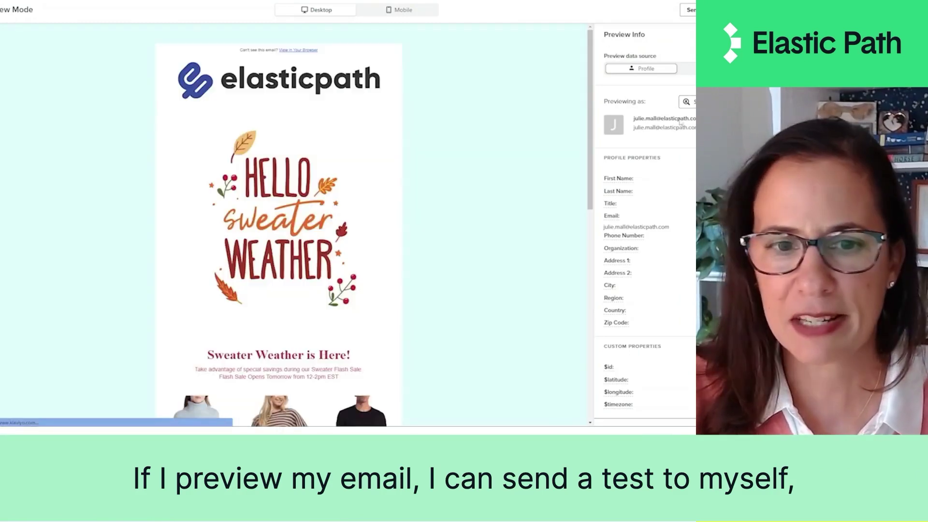
# Step: In the email preview, follow the Mossy Turtleneck Sweater's Buy Now link to the store
pyautogui.scroll(-5, 279, 222)
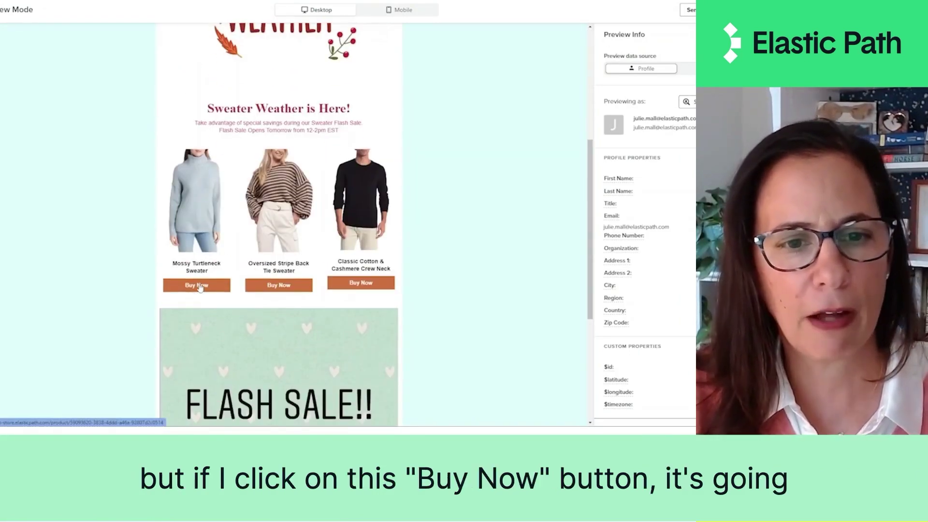
pyautogui.click(199, 285)
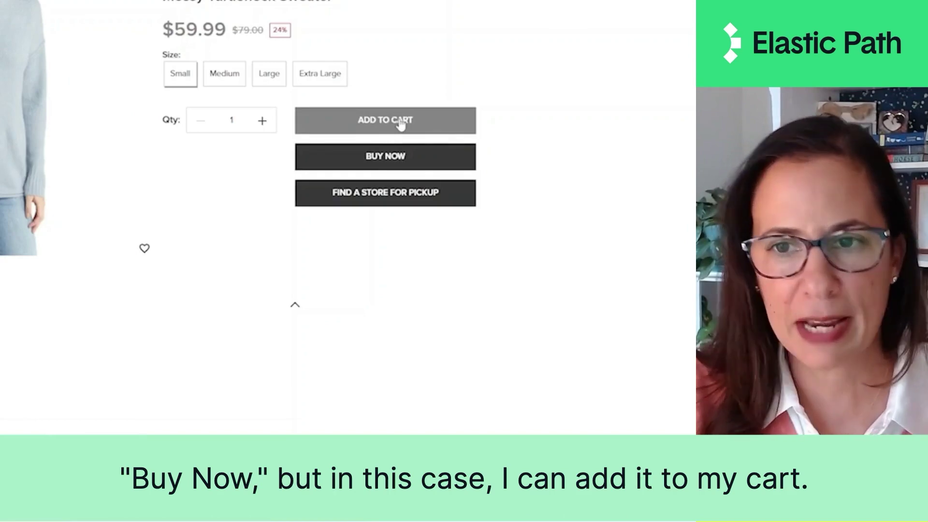
# Step: Add the Mossy Turtleneck Sweater to the cart and sign in at checkout
pyautogui.click(400, 124)
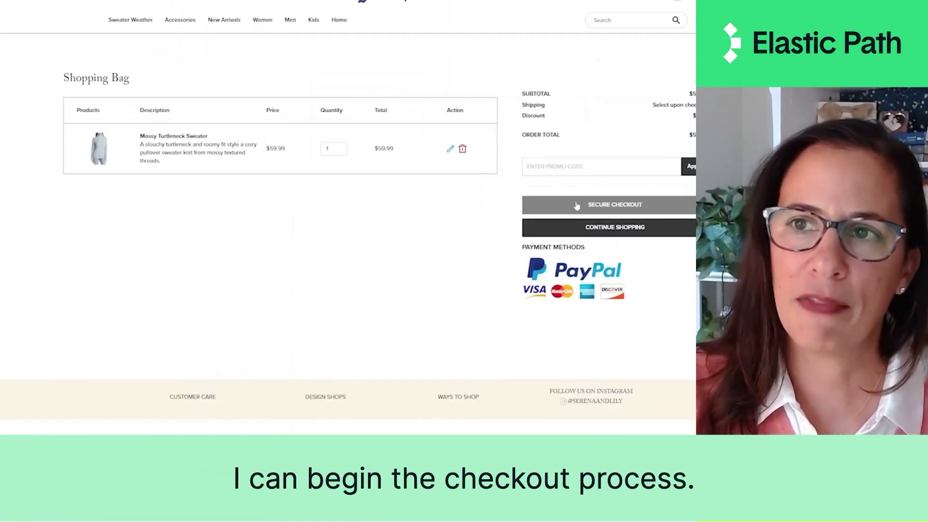
pyautogui.click(576, 206)
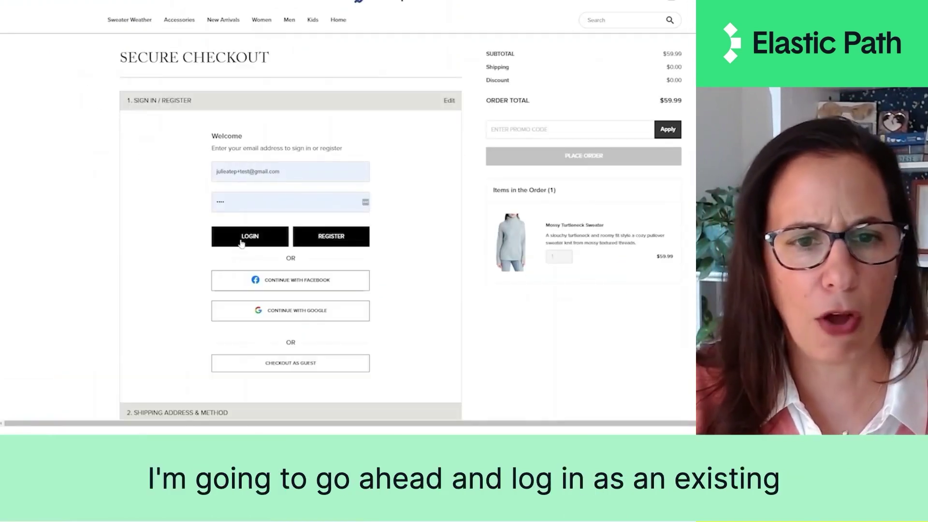
pyautogui.click(240, 240)
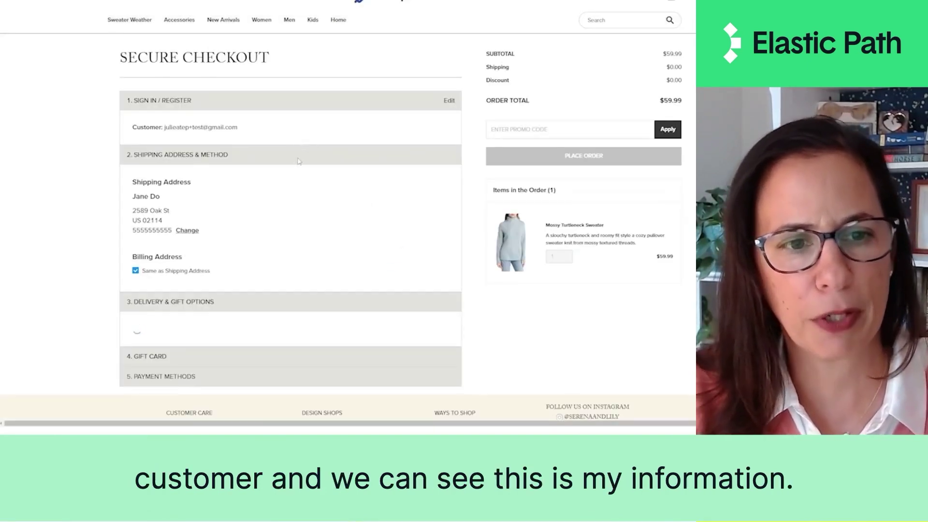
# Step: Choose Express Delivery for shipping and skip the gift card
pyautogui.scroll(-1, 145, 193)
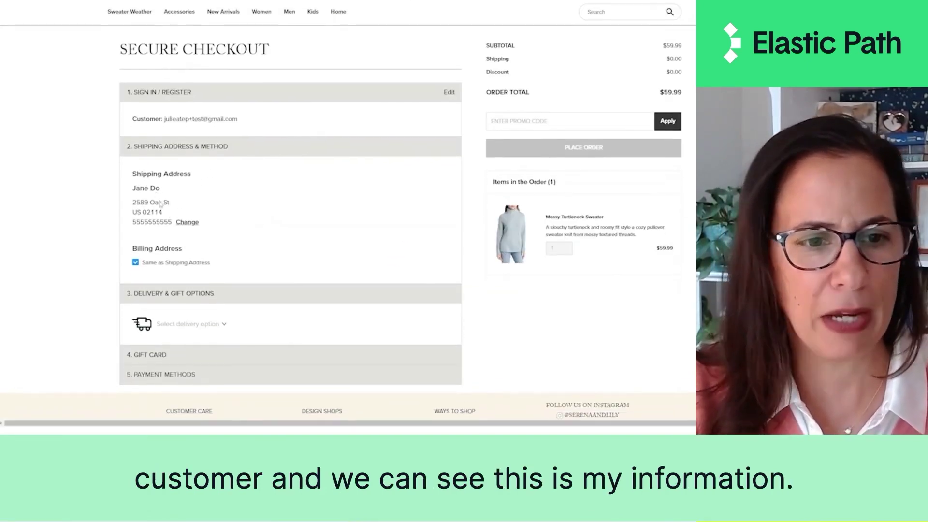
pyautogui.click(187, 310)
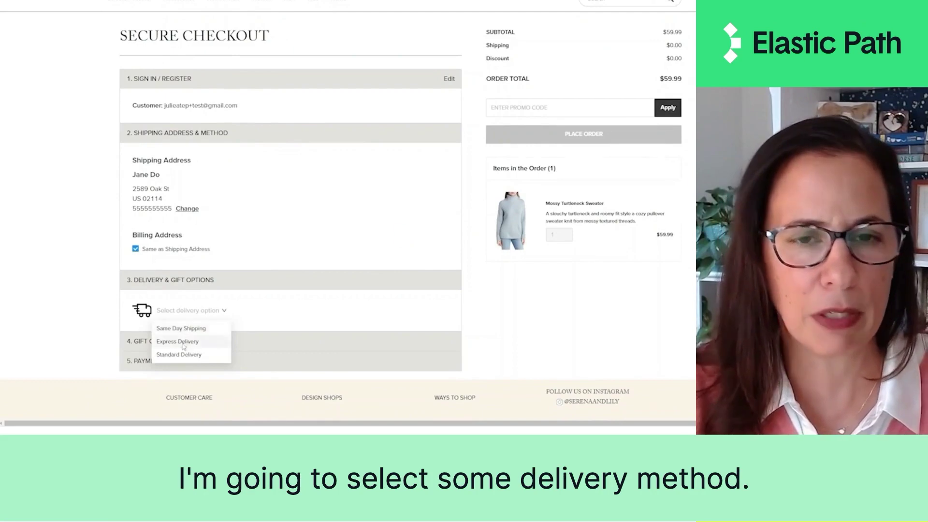
pyautogui.click(186, 342)
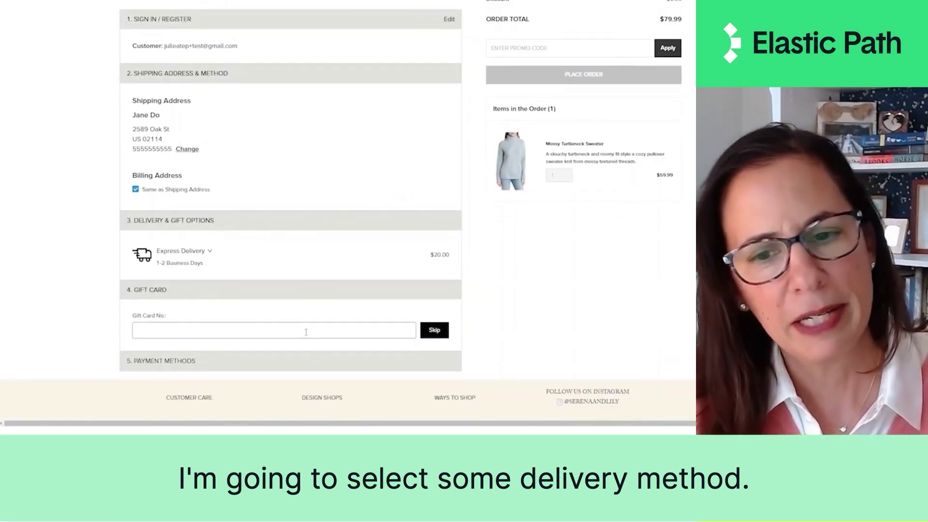
pyautogui.click(434, 330)
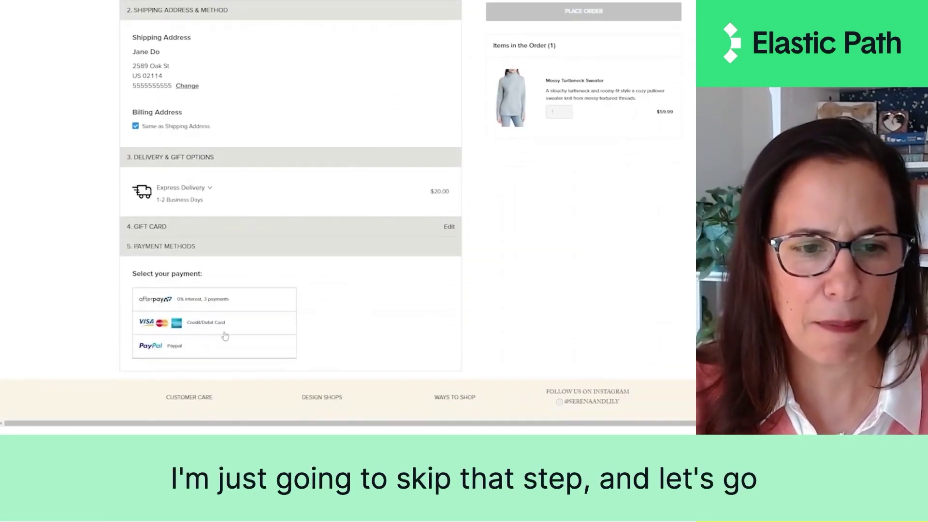
# Step: Pay by credit/debit card using saved Link details with the verification code, and place the $79.99 order
pyautogui.click(232, 325)
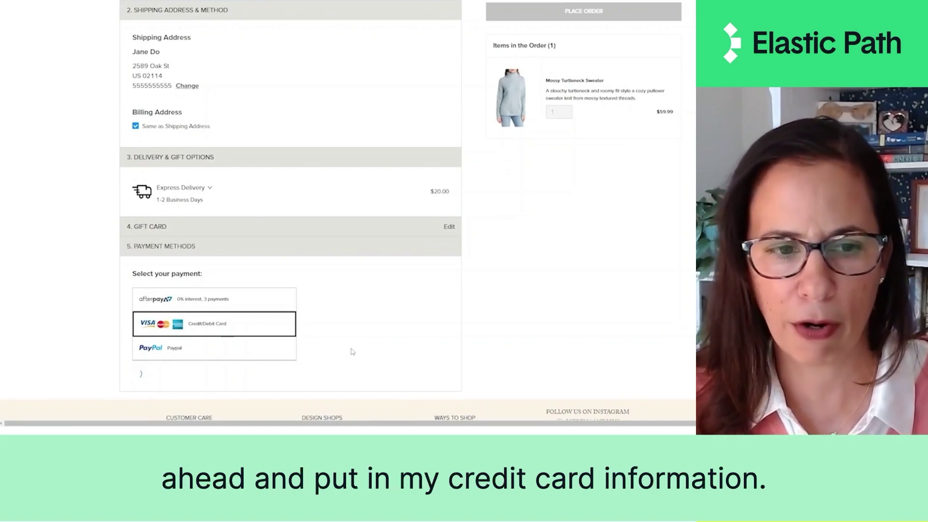
pyautogui.scroll(-3, 339, 346)
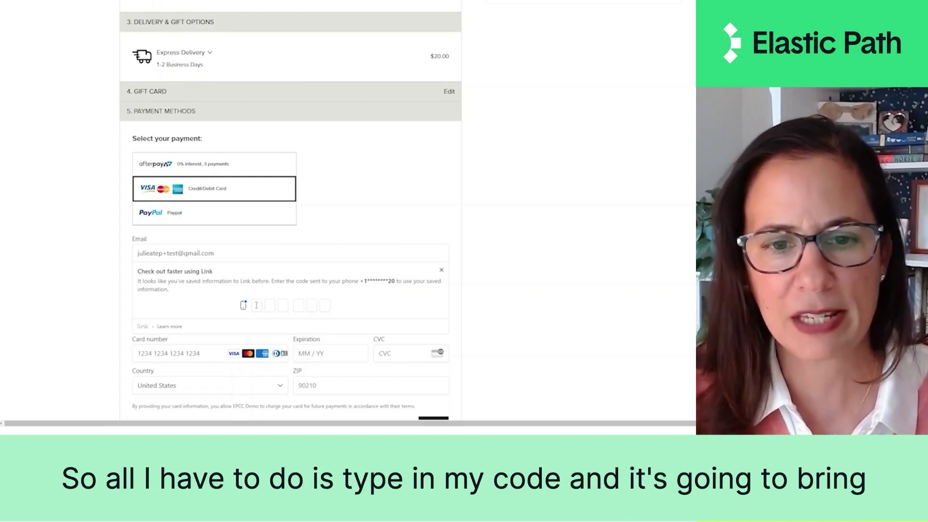
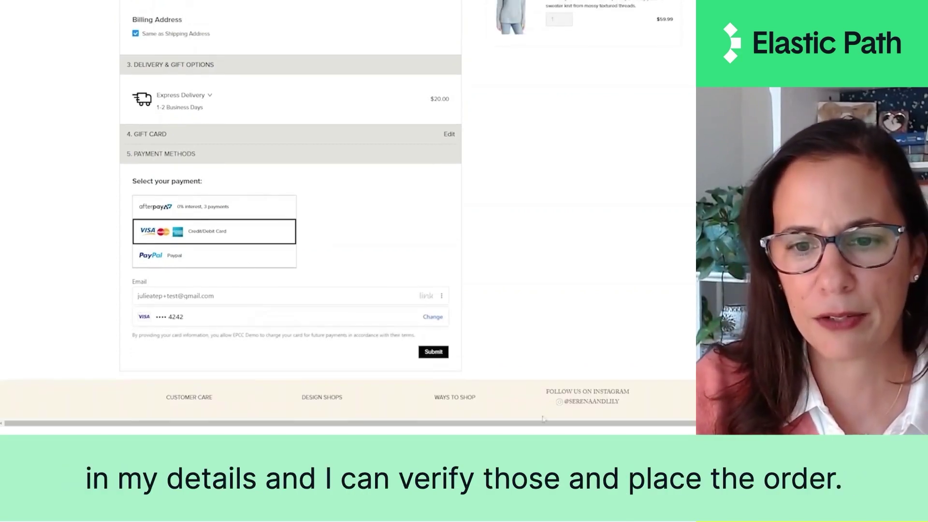
pyautogui.click(441, 355)
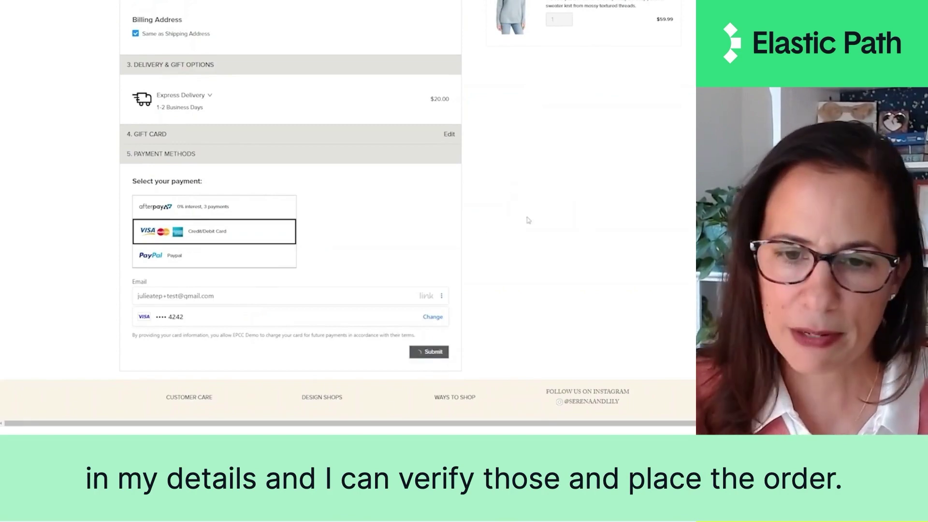
pyautogui.scroll(3, 539, 206)
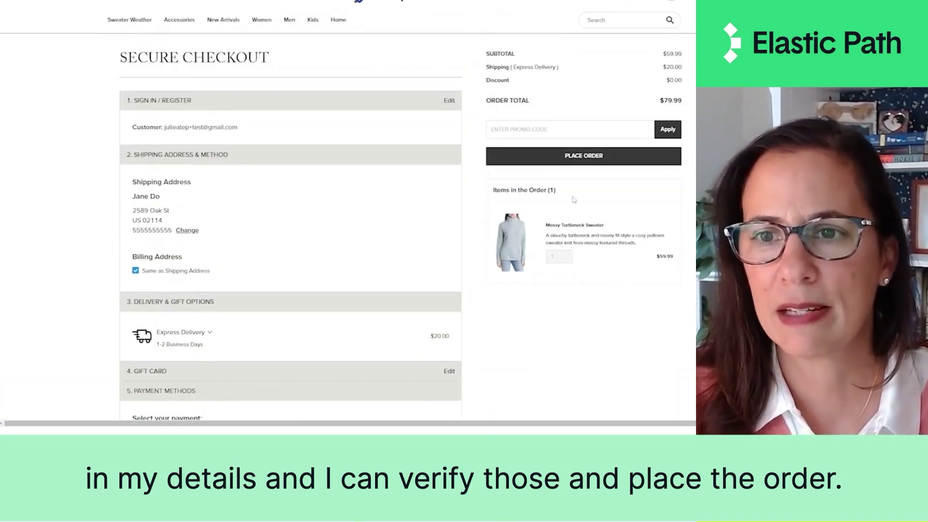
pyautogui.click(590, 159)
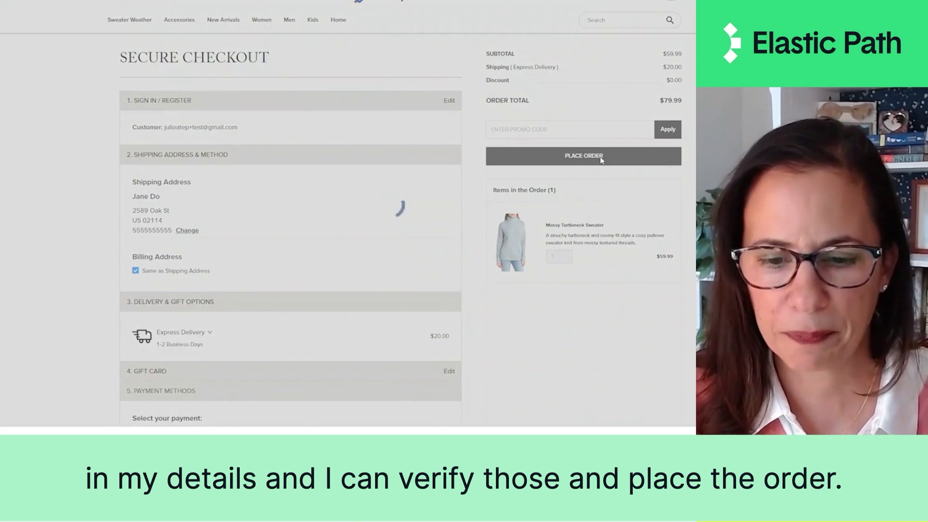